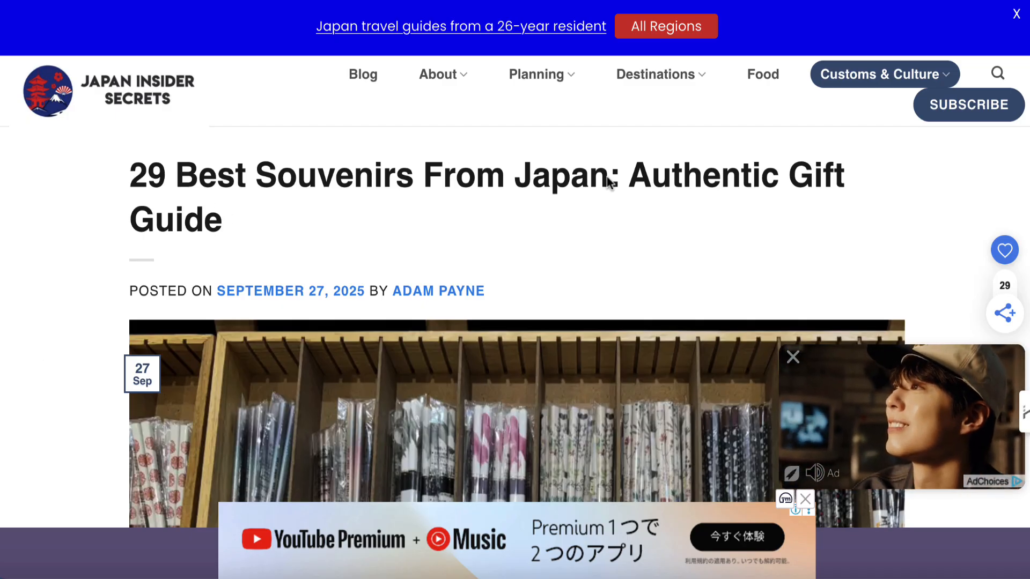
Copy "Best Souvenirs From Japan" from the blog post's title and search for it in the PinClicks Keyword Explorer
left_click_drag(608, 180, 176, 173)
key("super+c")
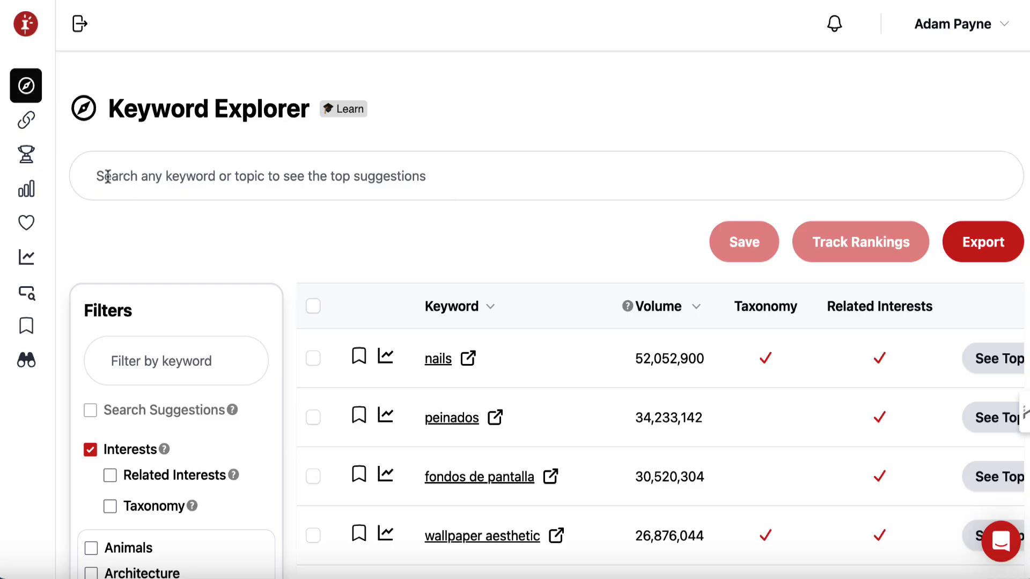
left_click(152, 175)
key("super+v")
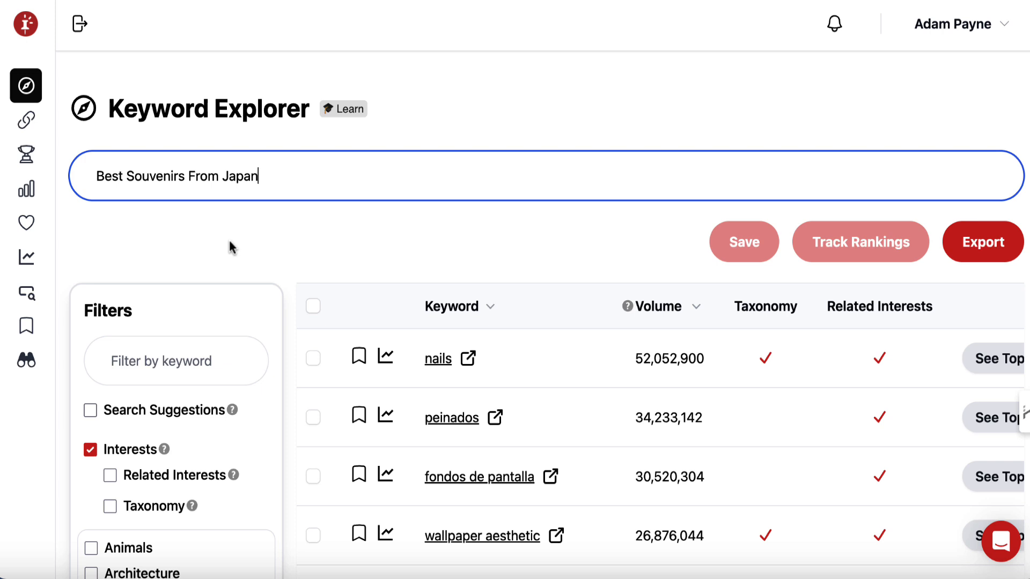
key("Return")
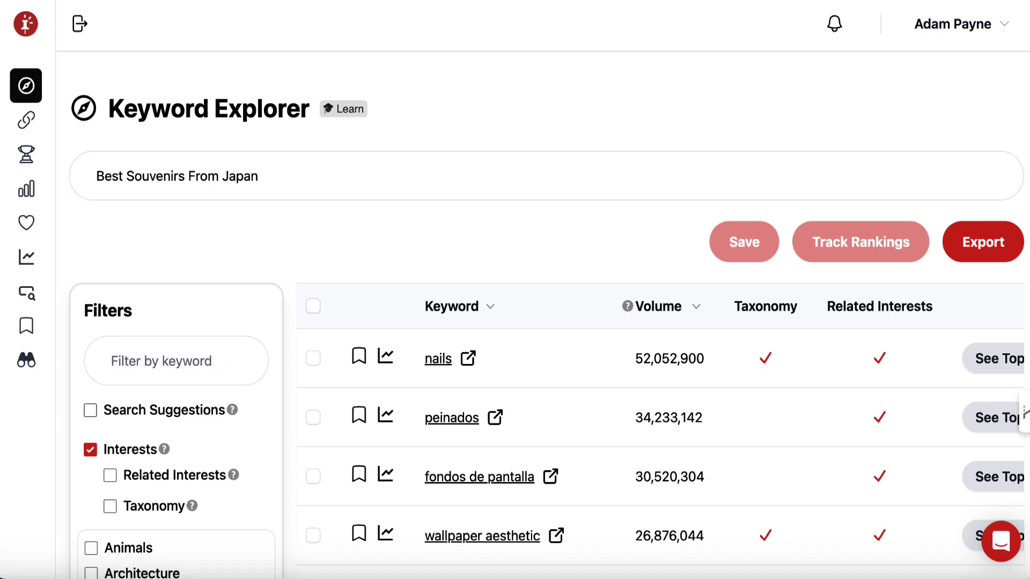
left_click(288, 181)
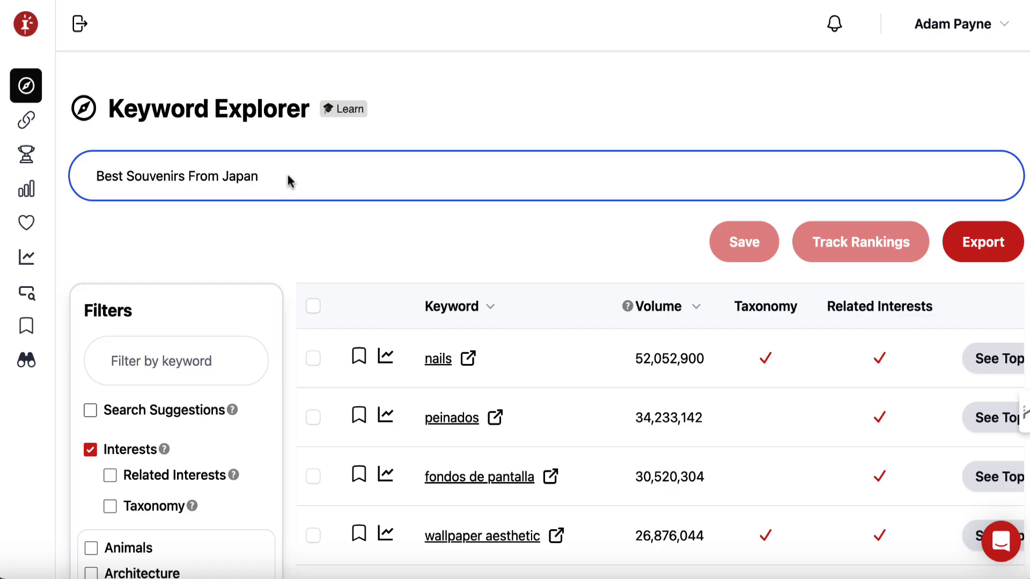
key("Return")
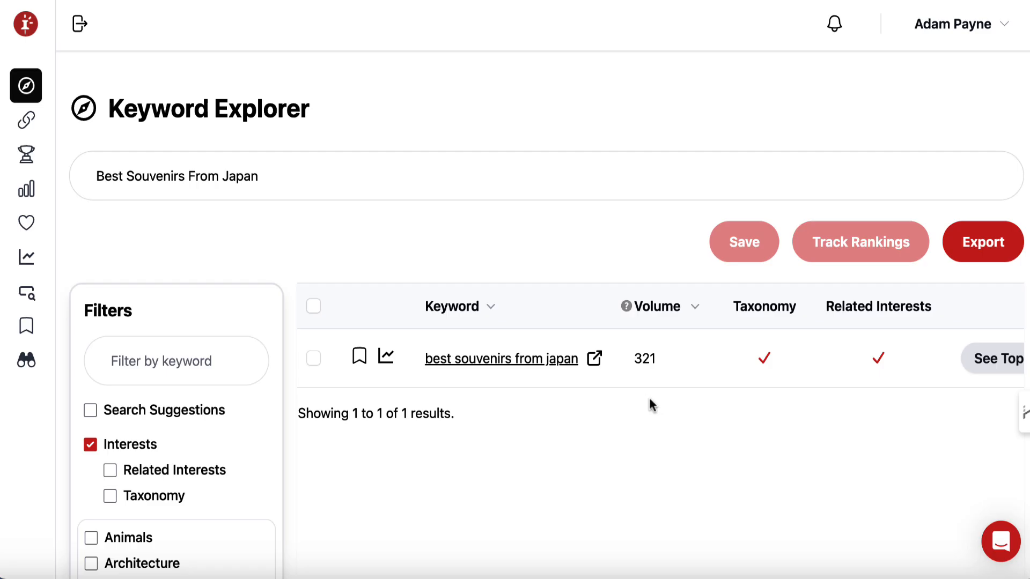
Open the top pins for "best souvenirs from japan" and preview the pin "What to Buy in Japan? 15+ Amazing Souvenirs!"
left_click(995, 365)
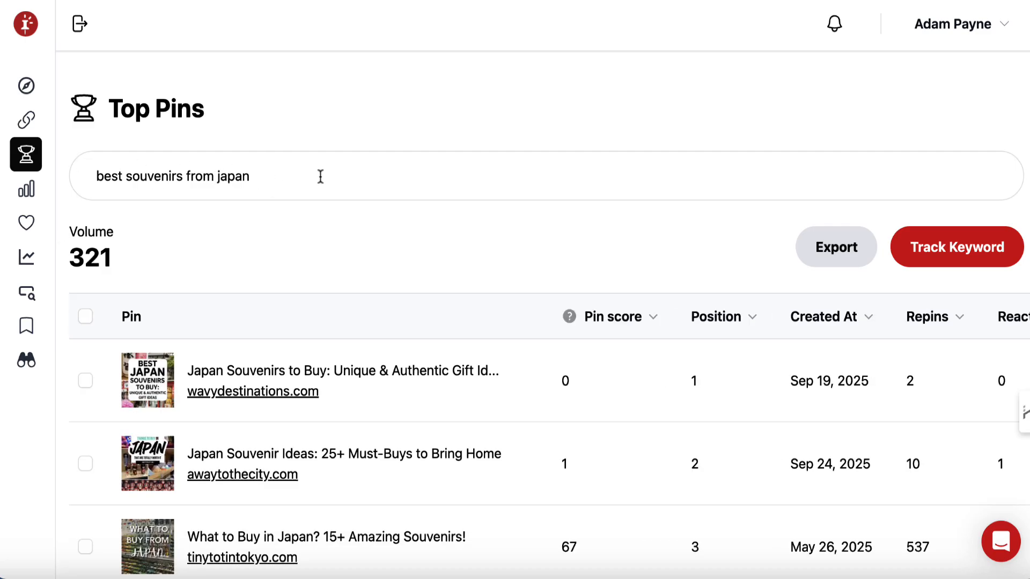
scroll(348, 282, "down", 3)
mouse_move(347, 280)
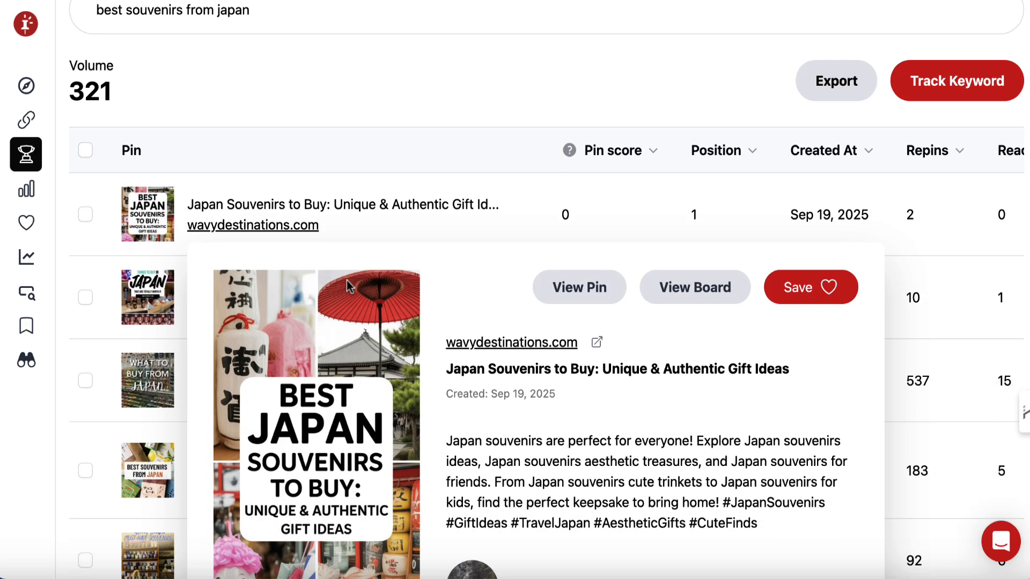
mouse_move(228, 388)
scroll(229, 388, "down", 1)
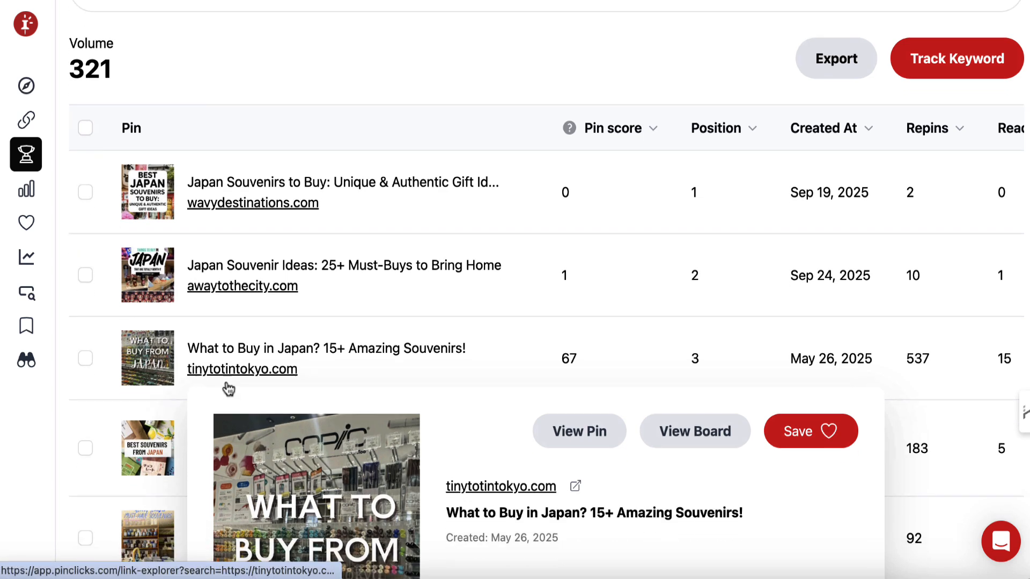
scroll(228, 388, "down", 1)
mouse_move(141, 337)
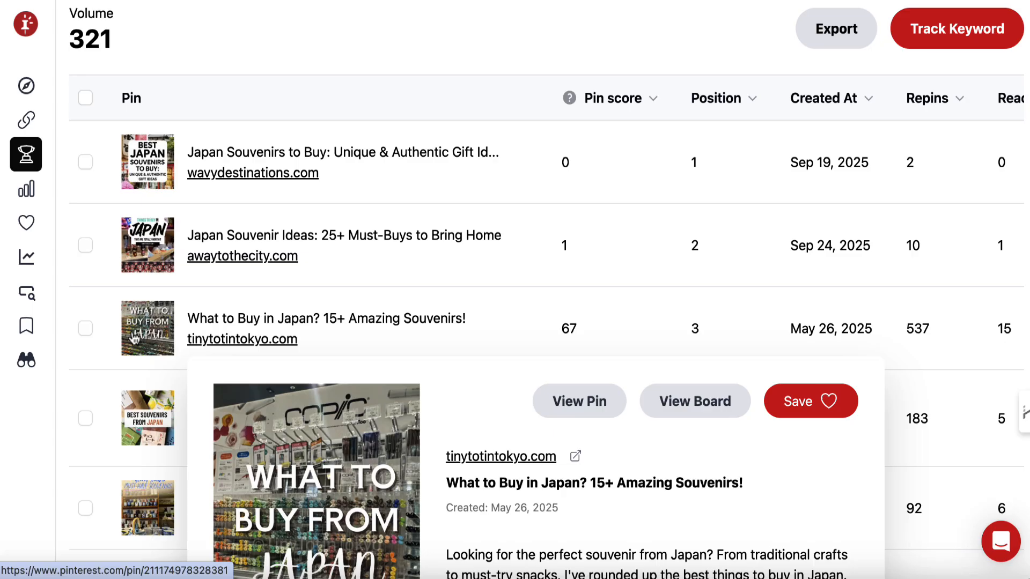
Copy all annotated interests of the previewed tinytotintokyo.com pin into the empty text document, and minimize the document
scroll(287, 470, "down", 6)
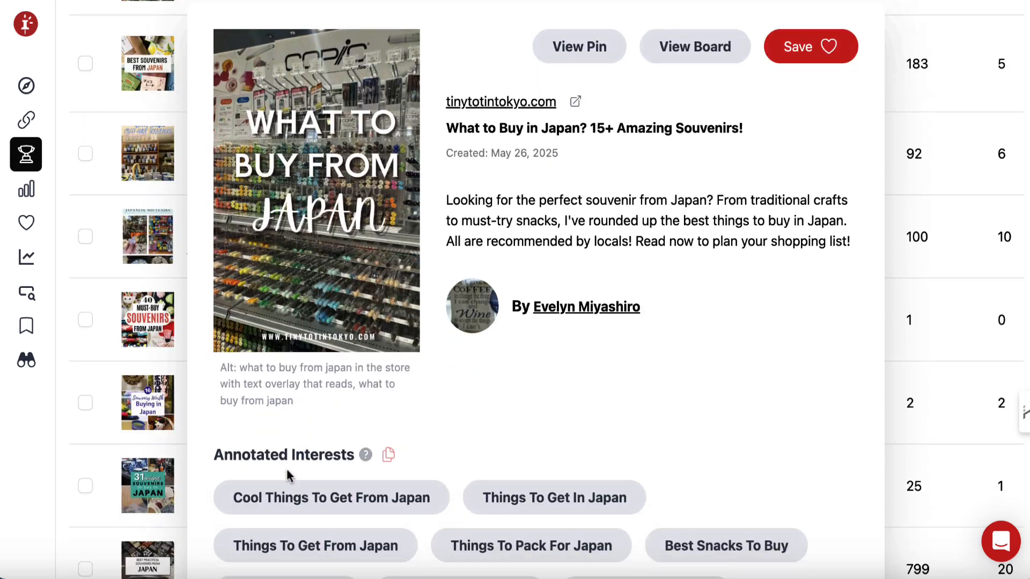
scroll(288, 472, "down", 3)
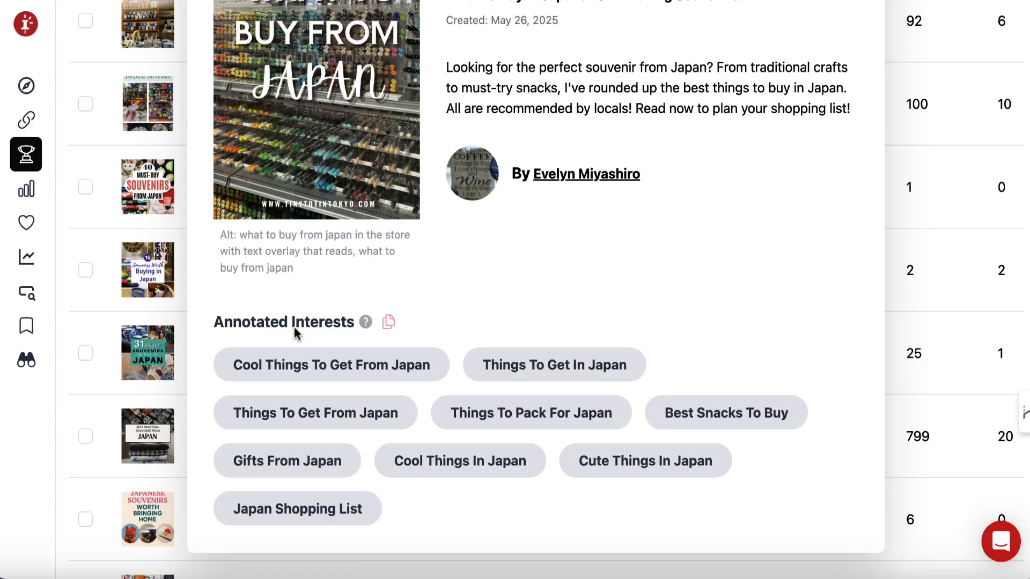
left_click(389, 324)
left_click(889, 560)
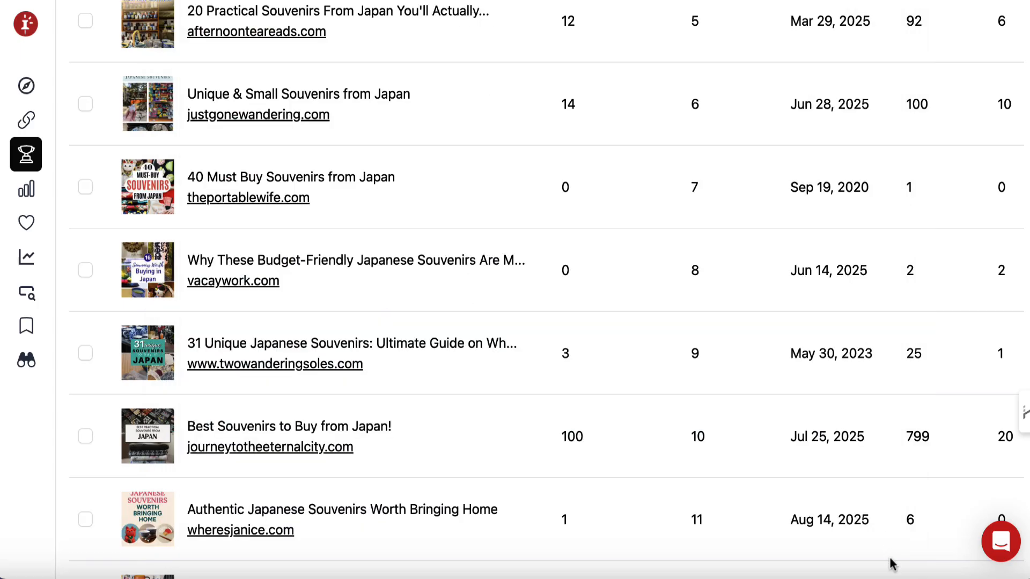
left_click(992, 556)
left_click_drag(305, 0, 303, 32)
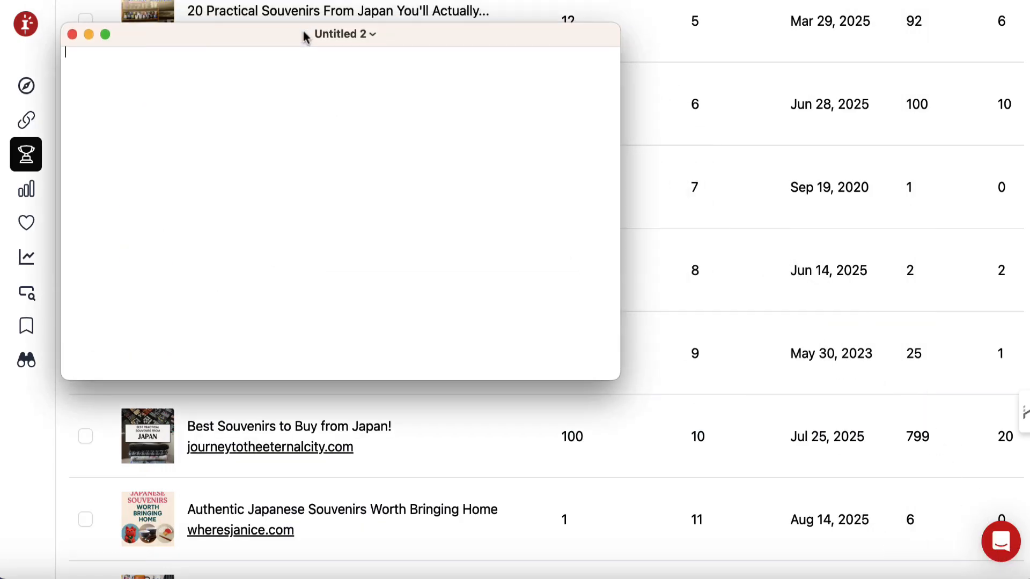
key("super+v")
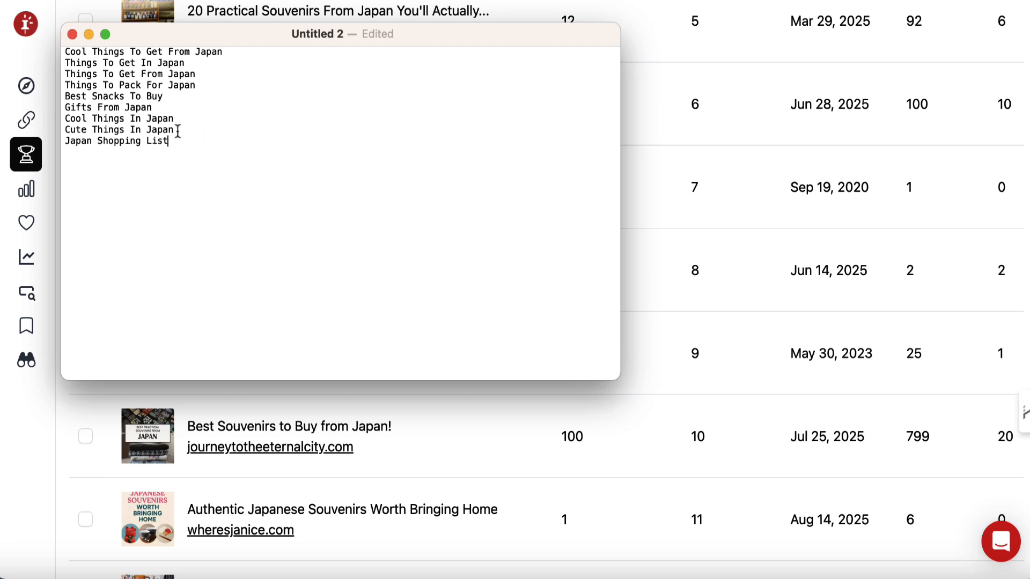
left_click(89, 34)
Append the annotated interests of the pin "40 Must Buy Souvenirs from Japan" to the keyword list in the text document
left_click(223, 214)
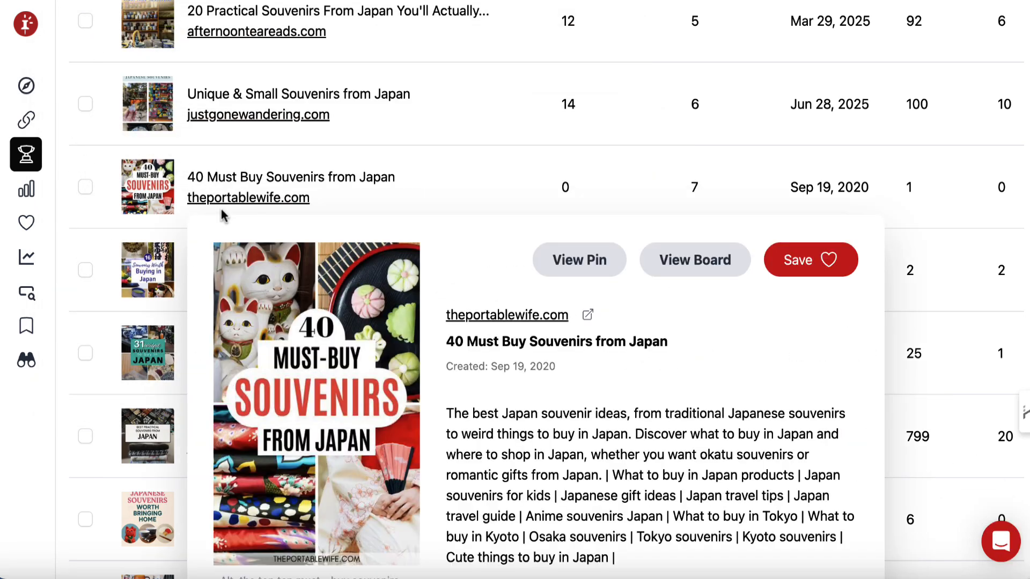
scroll(221, 412, "down", 1)
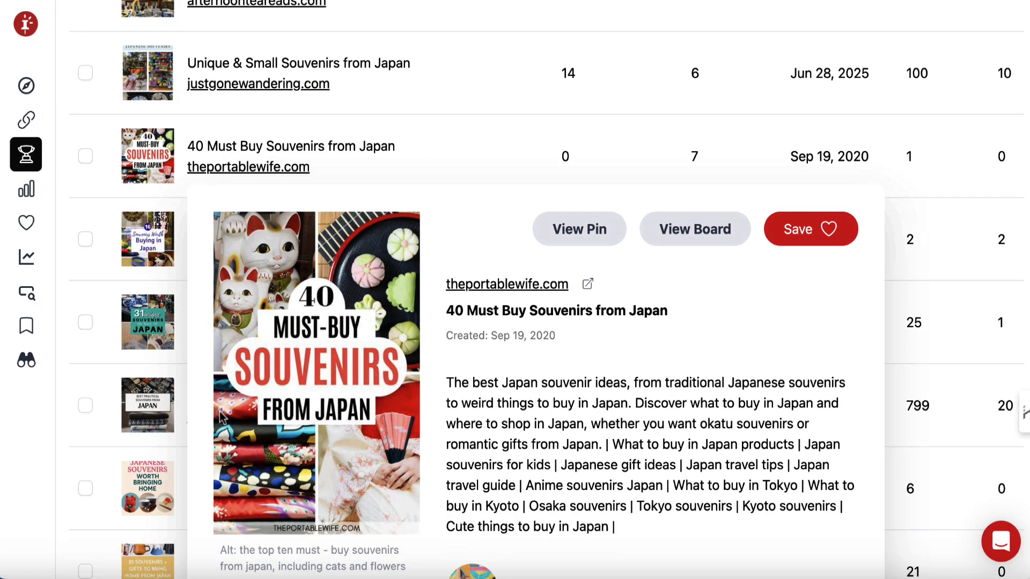
scroll(222, 415, "down", 5)
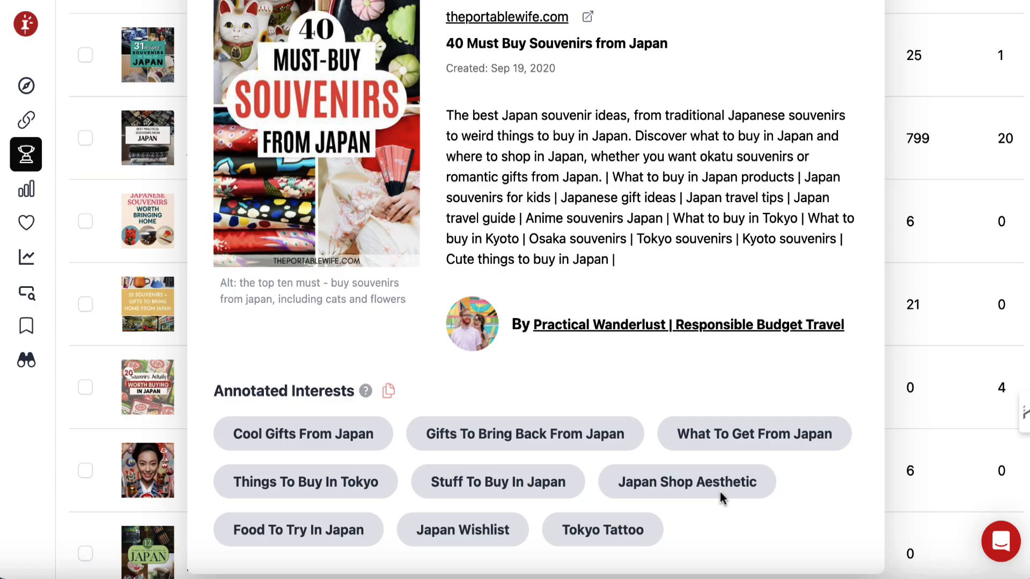
left_click(388, 393)
left_click(914, 494)
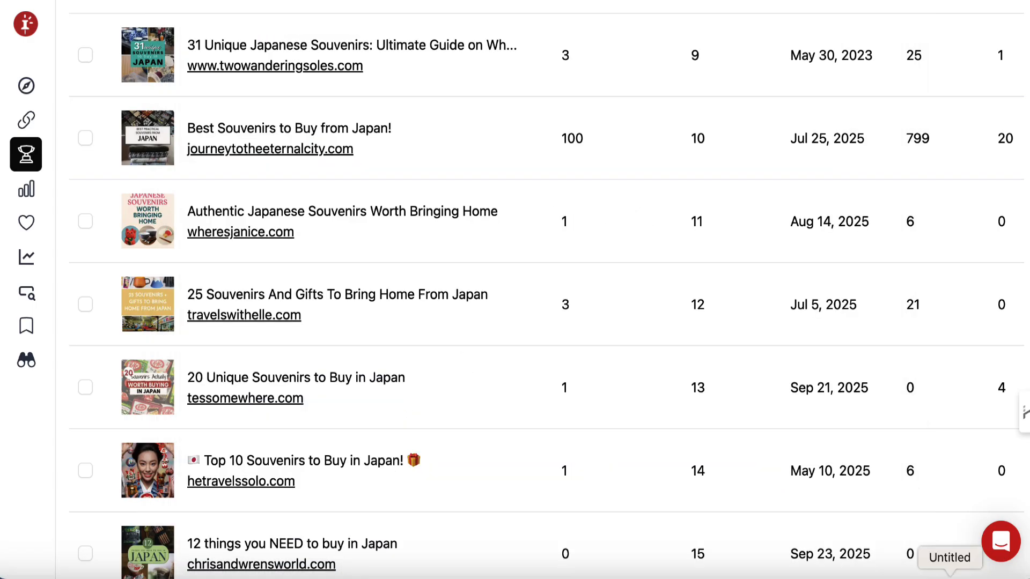
left_click(949, 573)
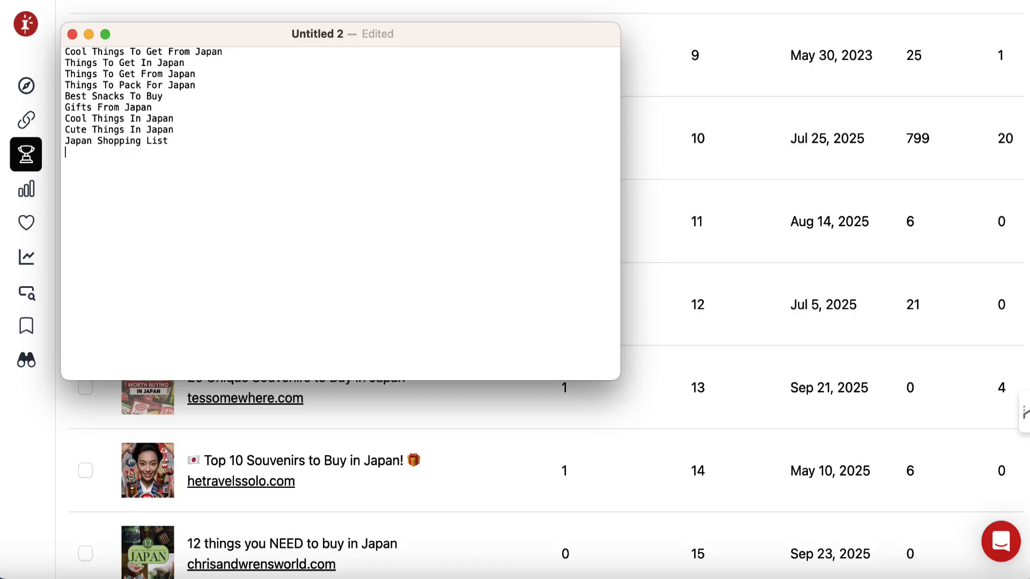
key("super+v")
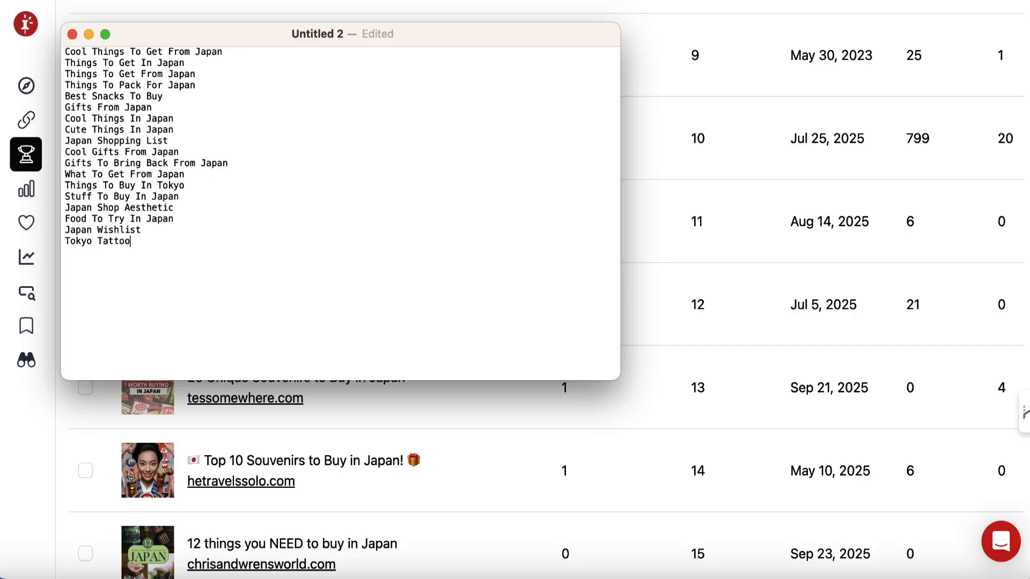
left_click(88, 34)
Append the annotated interests of the pin "25 Souvenirs And Gifts To Bring Home From Japan" to the text document's keyword list
scroll(259, 349, "down", 3)
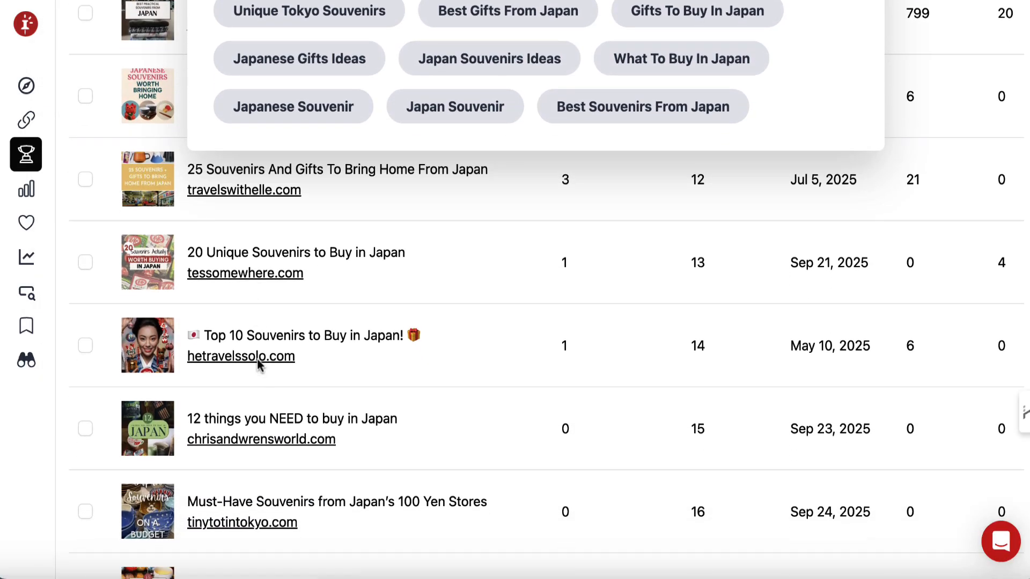
scroll(259, 364, "up", 4)
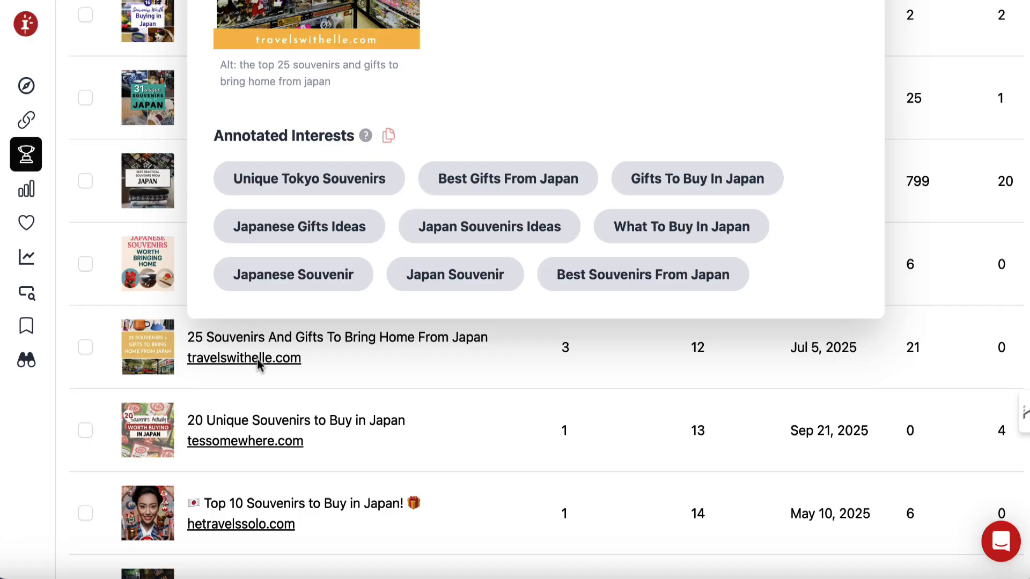
scroll(260, 363, "up", 6)
scroll(381, 360, "down", 3)
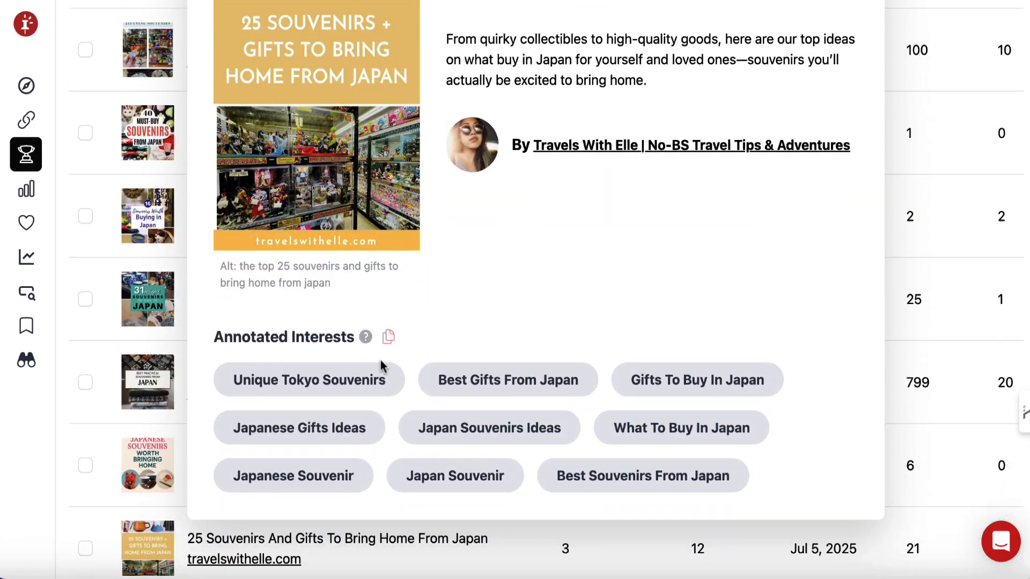
left_click(388, 336)
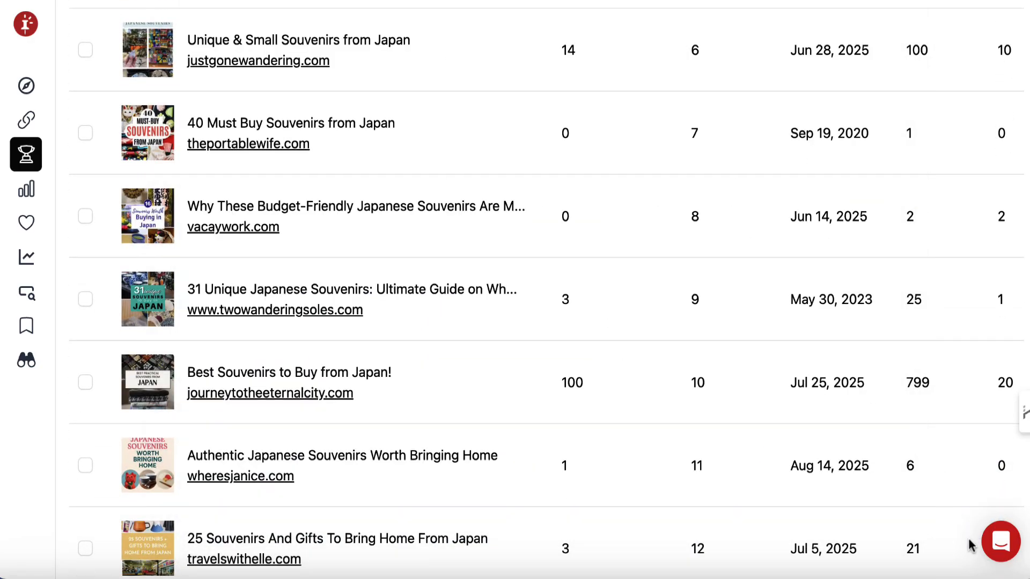
left_click(964, 540)
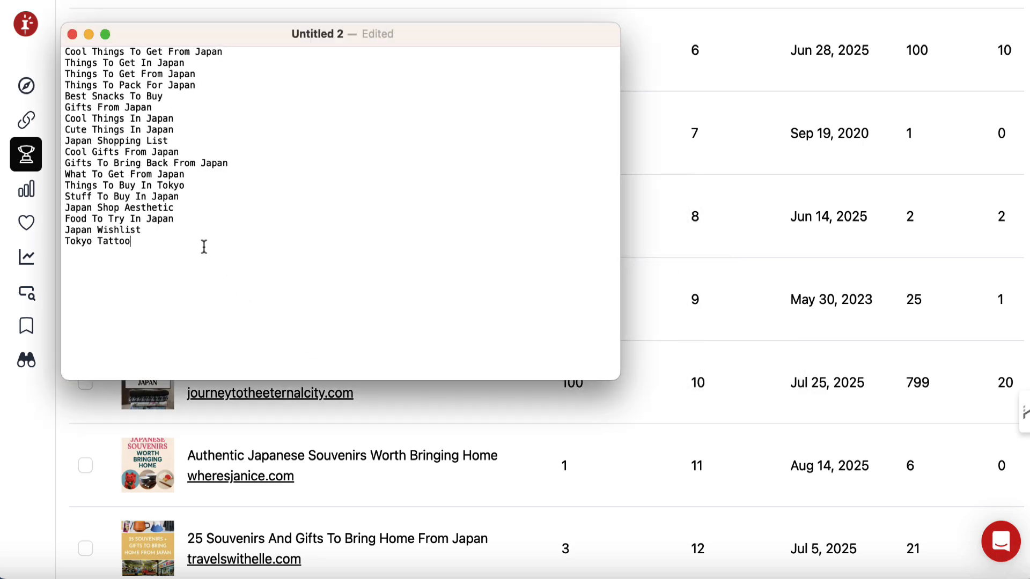
key("super+v")
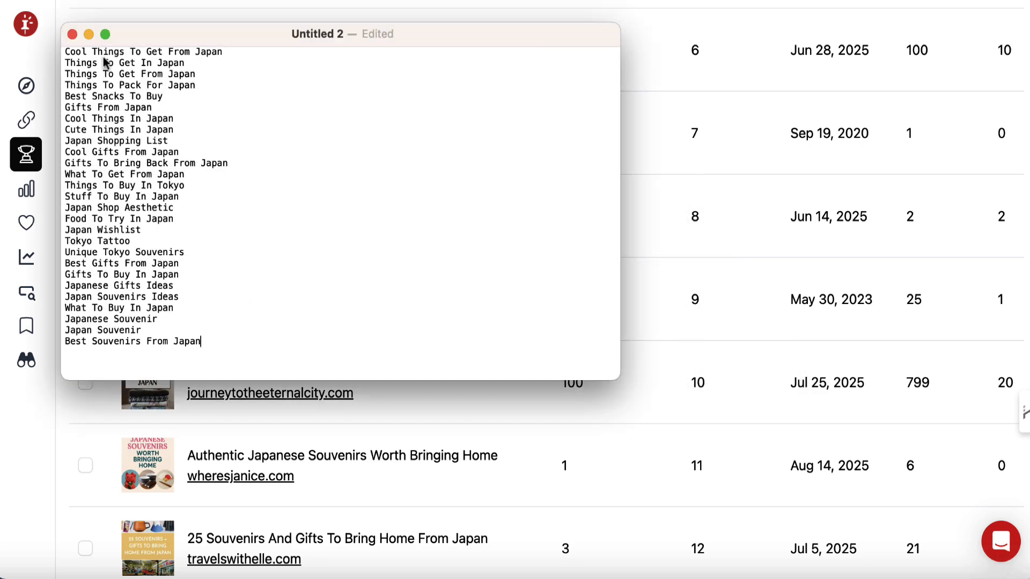
left_click(89, 34)
Return to the Keyword Explorer and search for "Things to buy in Japan"
scroll(161, 115, "up", 15)
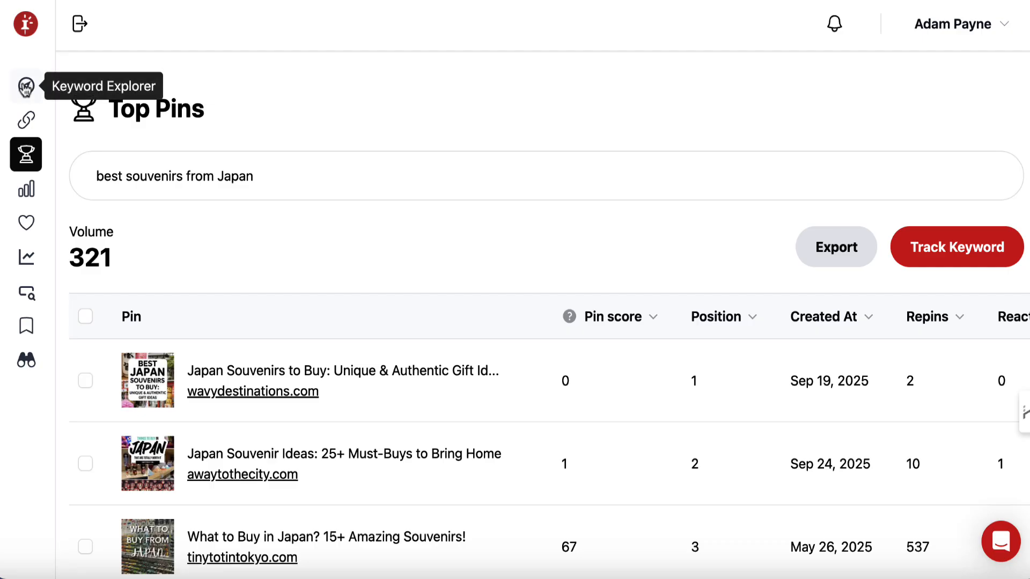
left_click(26, 86)
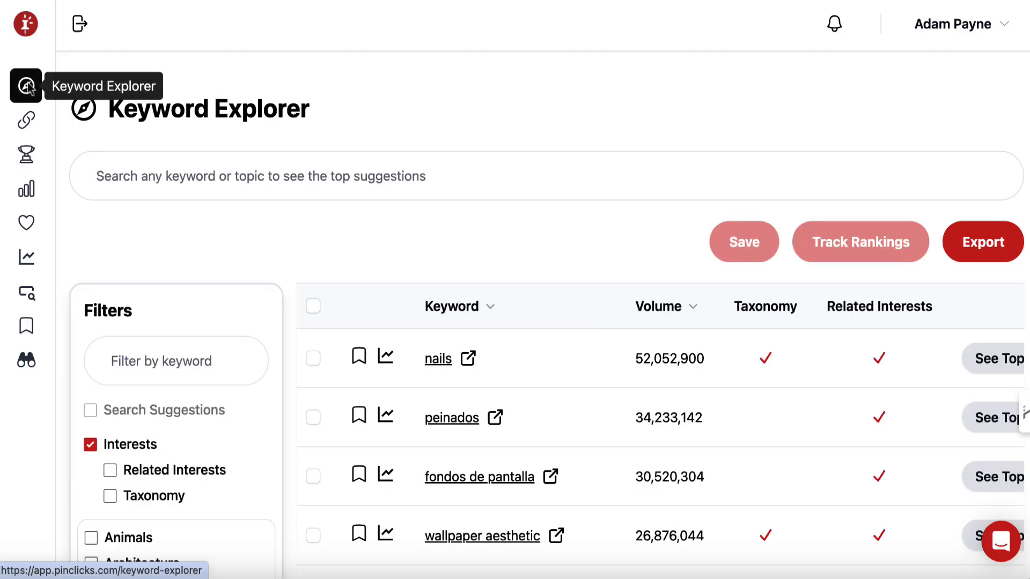
left_click(170, 179)
type("T")
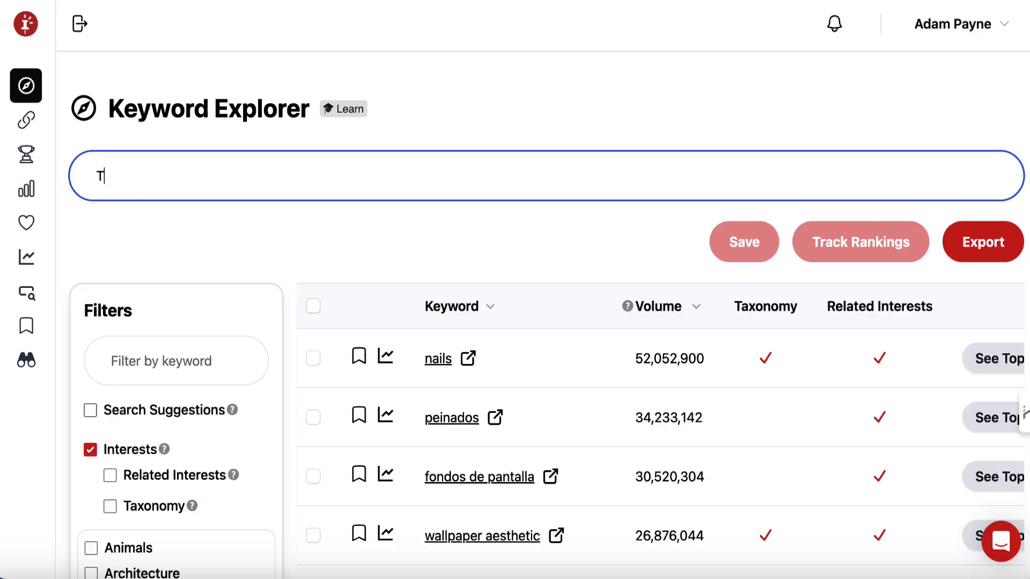
type("hings to buy in Japan")
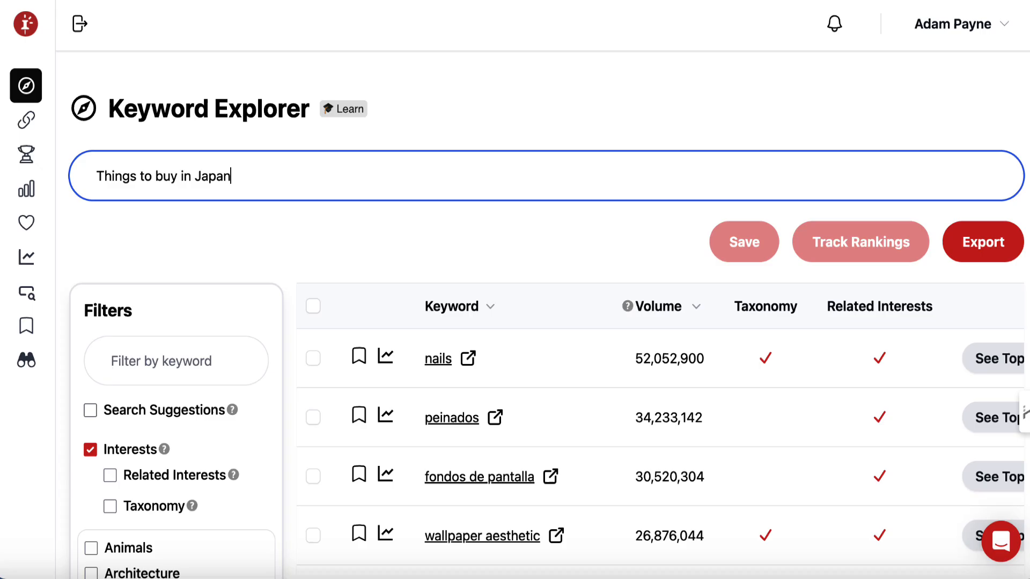
key("Return")
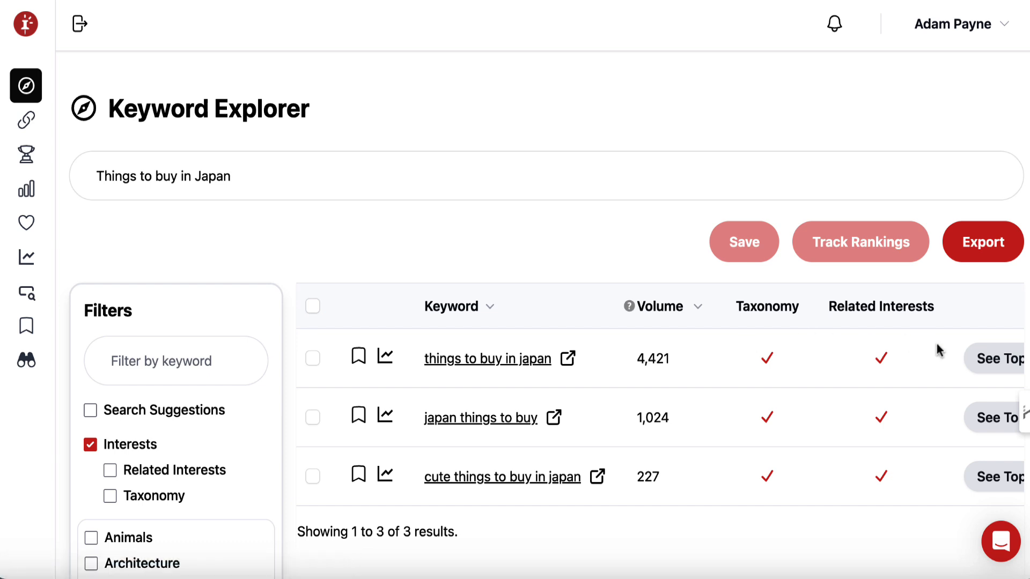
Open the top pins for "things to buy in japan" and preview the pin "Best Souvenirs to Buy from Japan!"
left_click(981, 359)
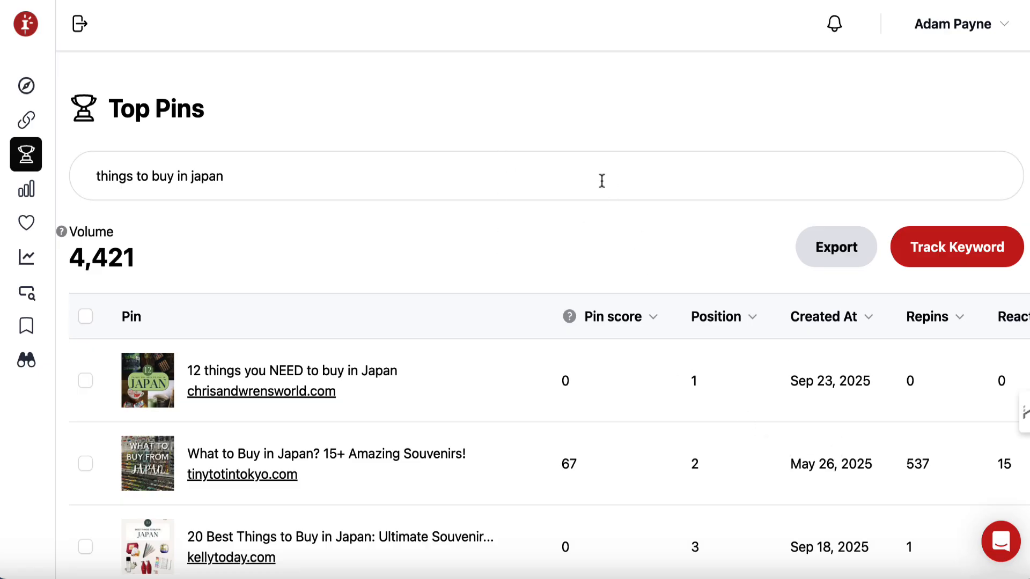
scroll(545, 462, "down", 6)
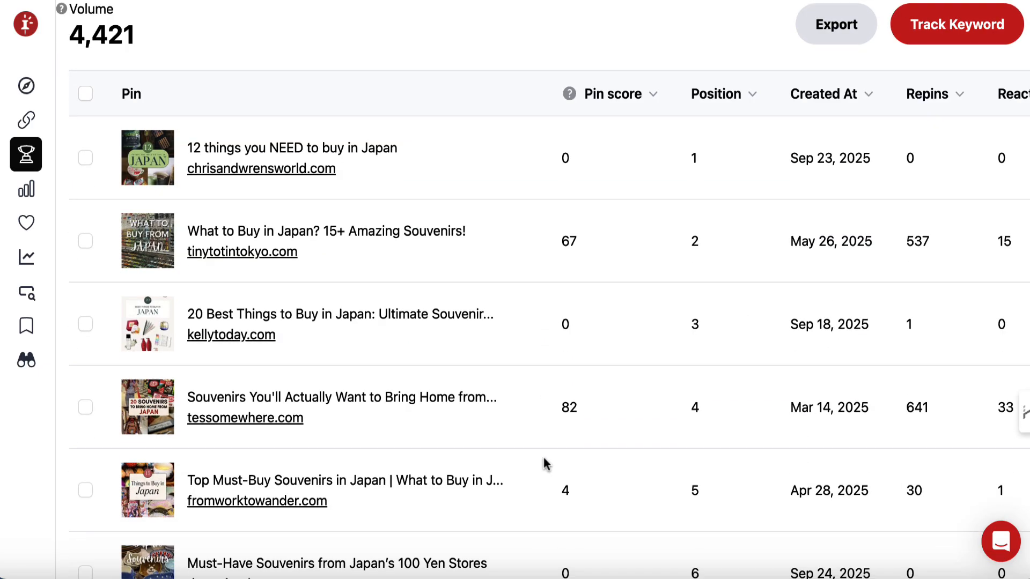
scroll(545, 463, "down", 6)
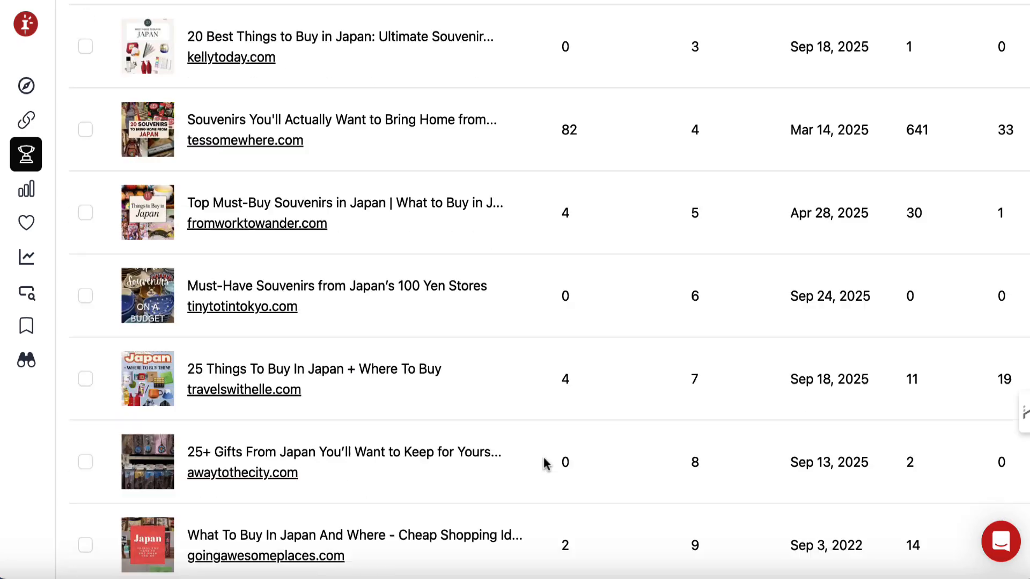
scroll(545, 463, "down", 3)
mouse_move(295, 367)
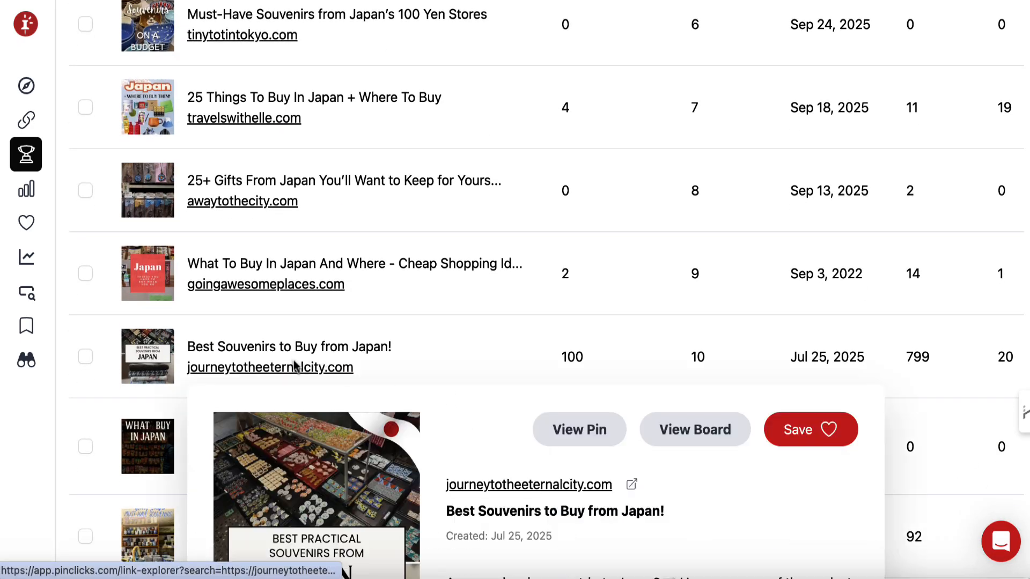
Append the annotated interests of the pin "Best Souvenirs to Buy from Japan!" to the keyword list in the text document
scroll(332, 480, "down", 2)
scroll(332, 480, "down", 6)
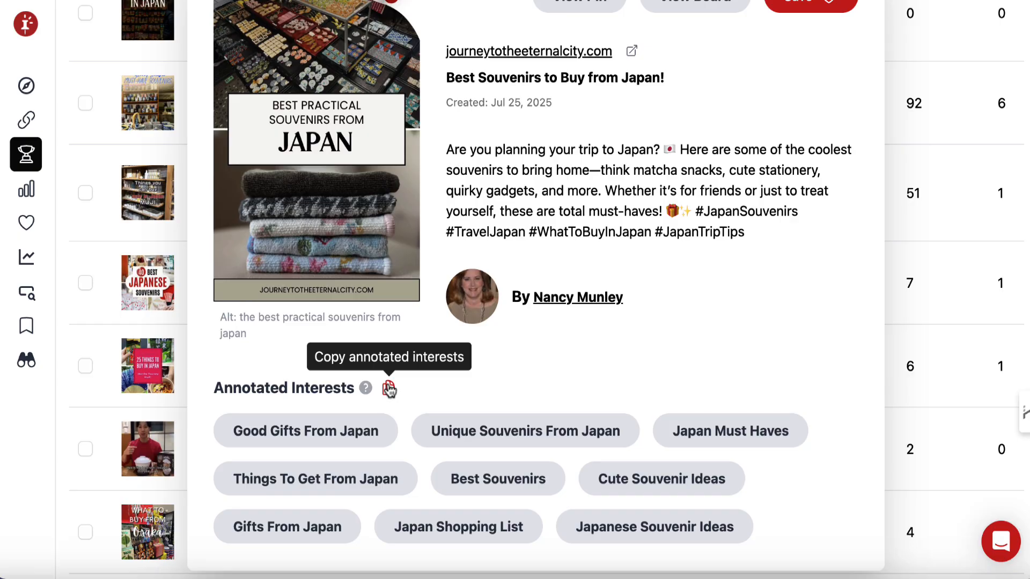
left_click(389, 388)
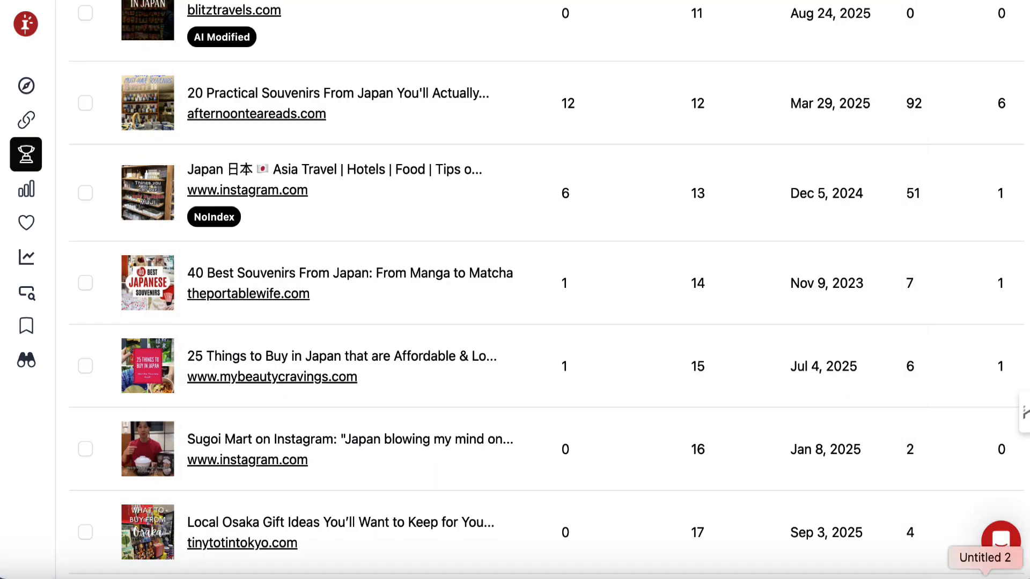
left_click(984, 577)
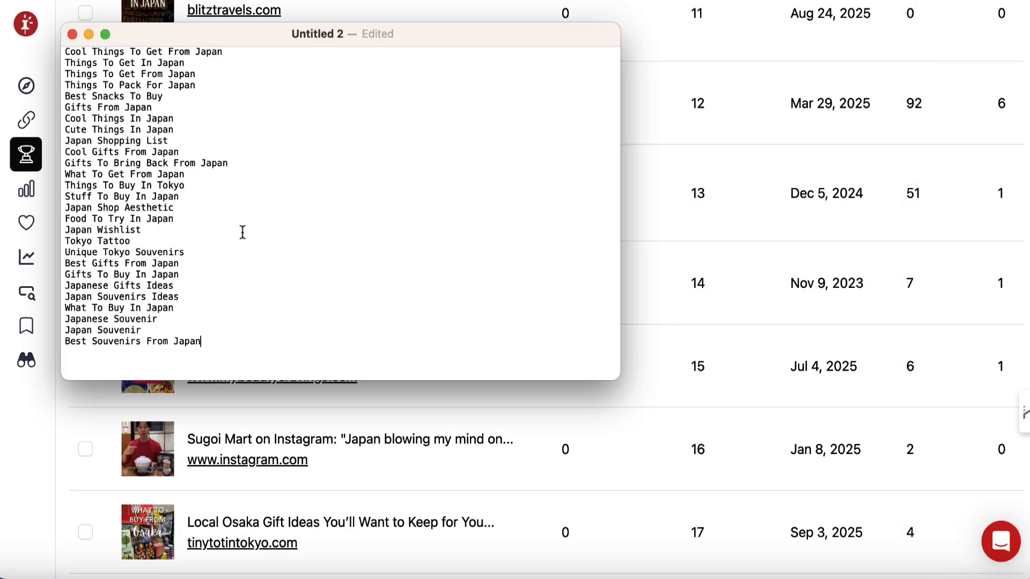
key("Return")
key("super+v")
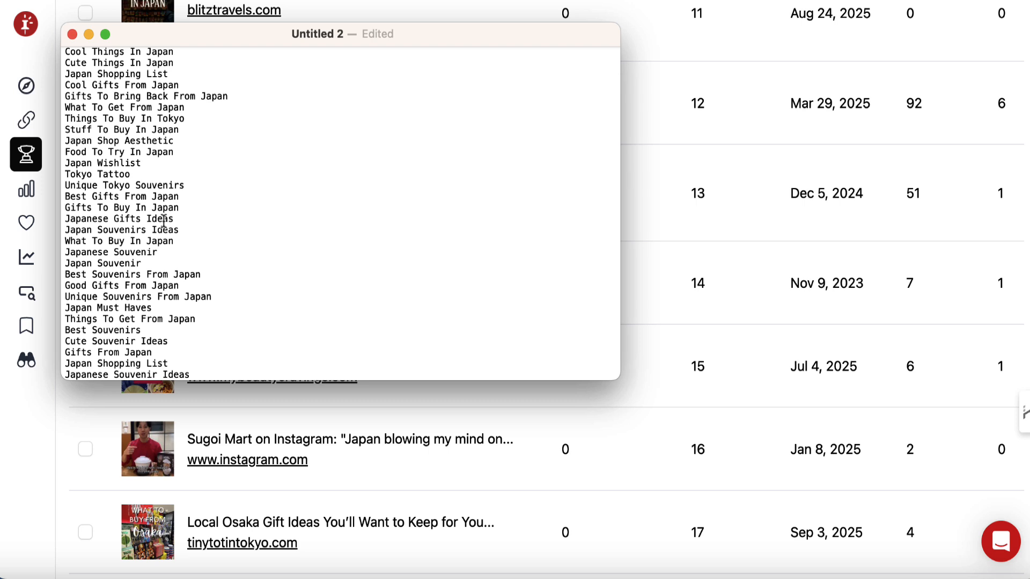
scroll(191, 360, "down", 1)
scroll(184, 351, "up", 1)
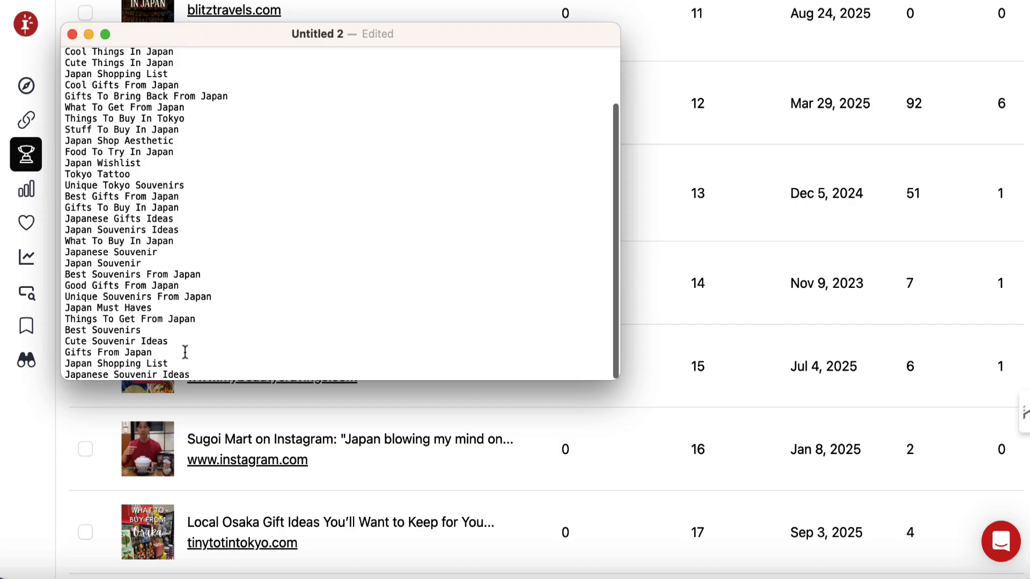
Copy the whole keyword list into a new Claude chat and submit it with the prompt "Remove the duplicate:"
left_click_drag(191, 374, 66, 50)
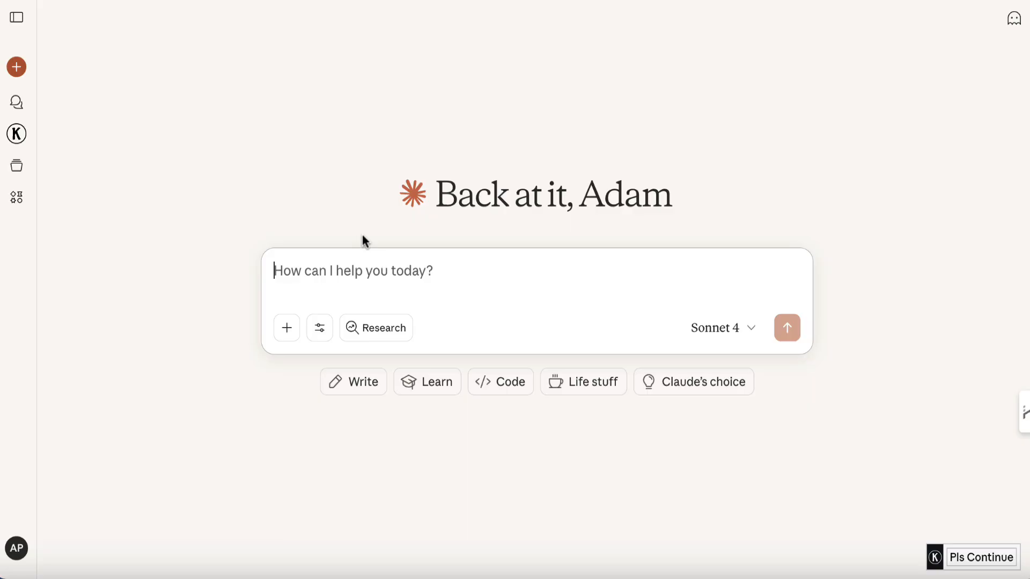
type("Remove the")
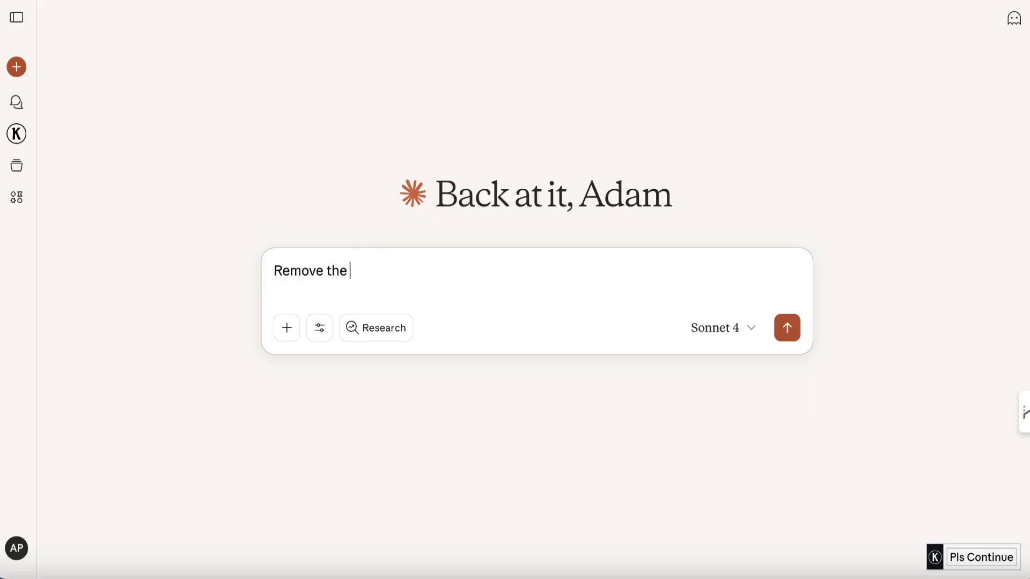
type(" duplicate:")
key("shift+Return")
key("super+v")
key("Return")
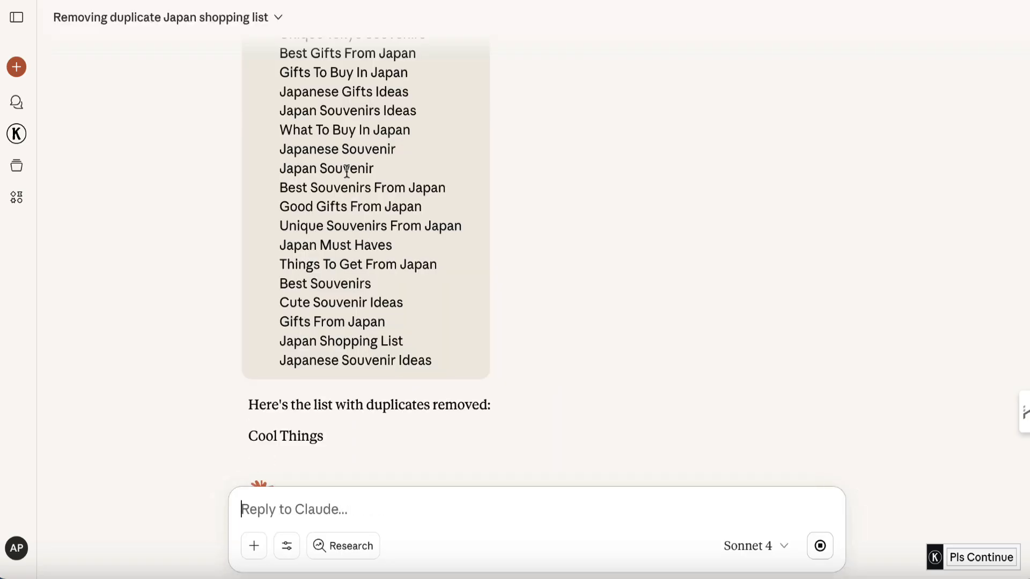
Replace the keyword list in the text document with Claude's deduplicated list, from "Cool Things To Get From Japan" to "Japanese Souvenir Ideas"
scroll(368, 266, "down", 3)
scroll(365, 300, "down", 3)
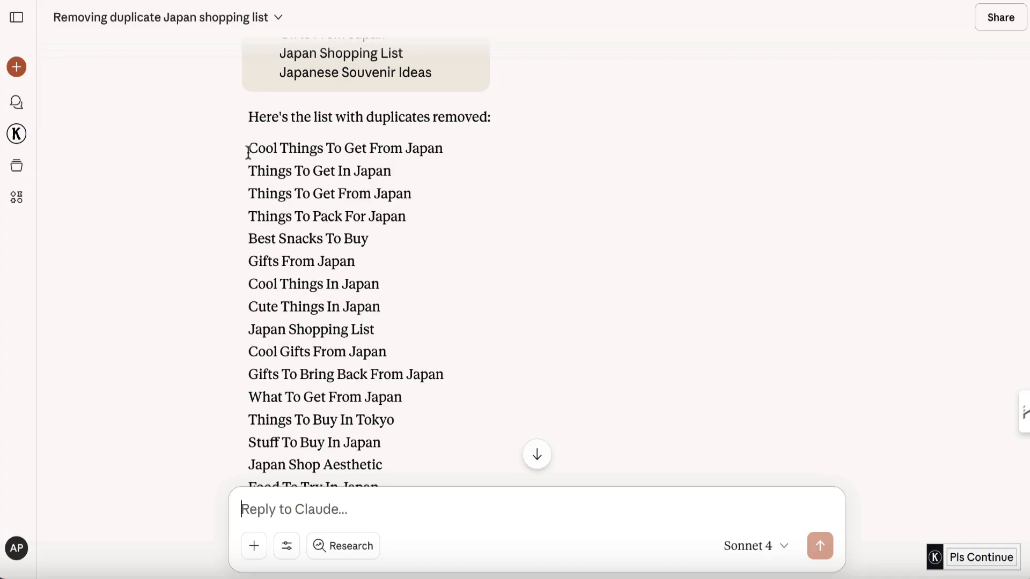
left_click_drag(248, 150, 422, 439)
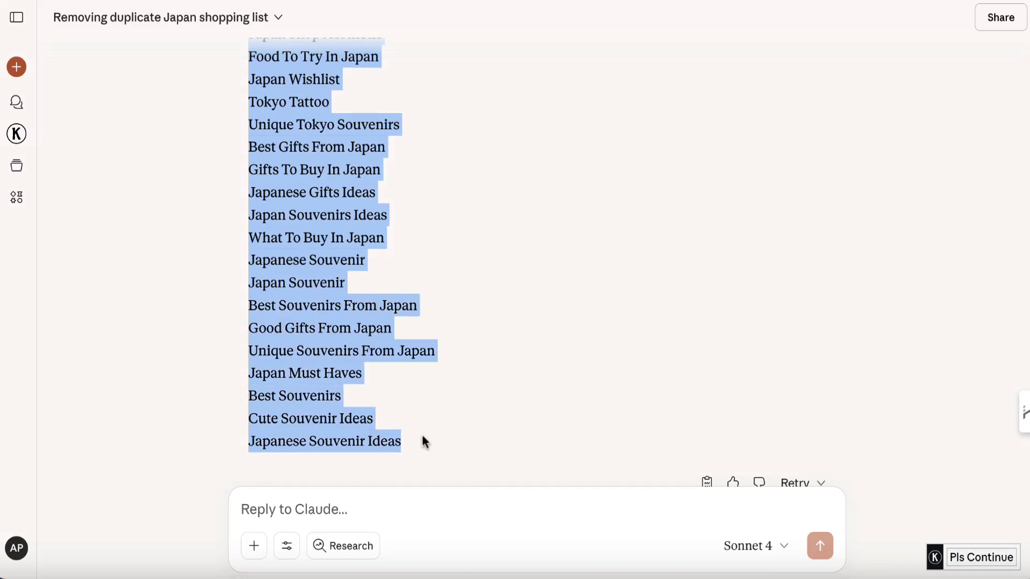
left_click(976, 571)
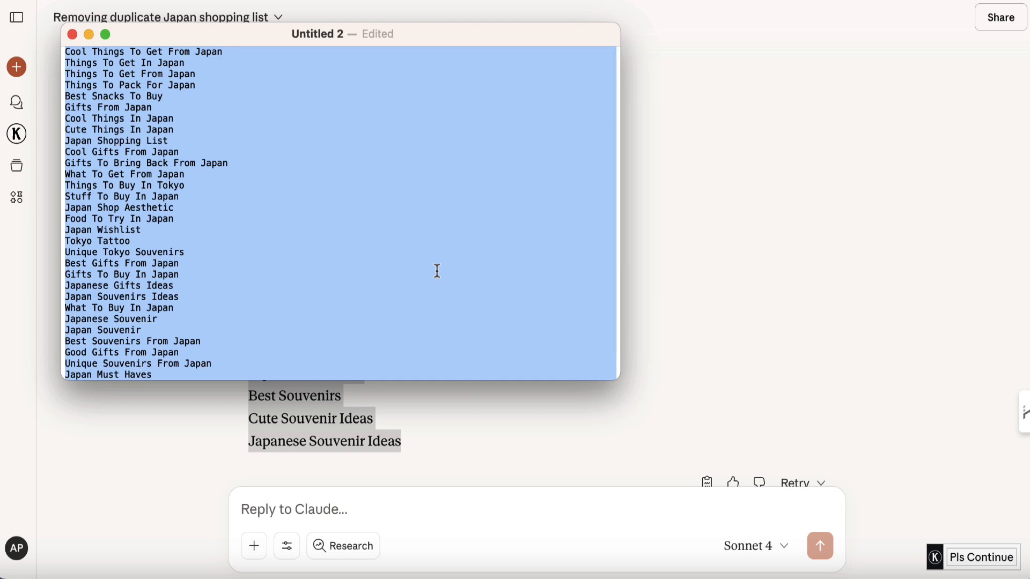
key("BackSpace")
key("super+v")
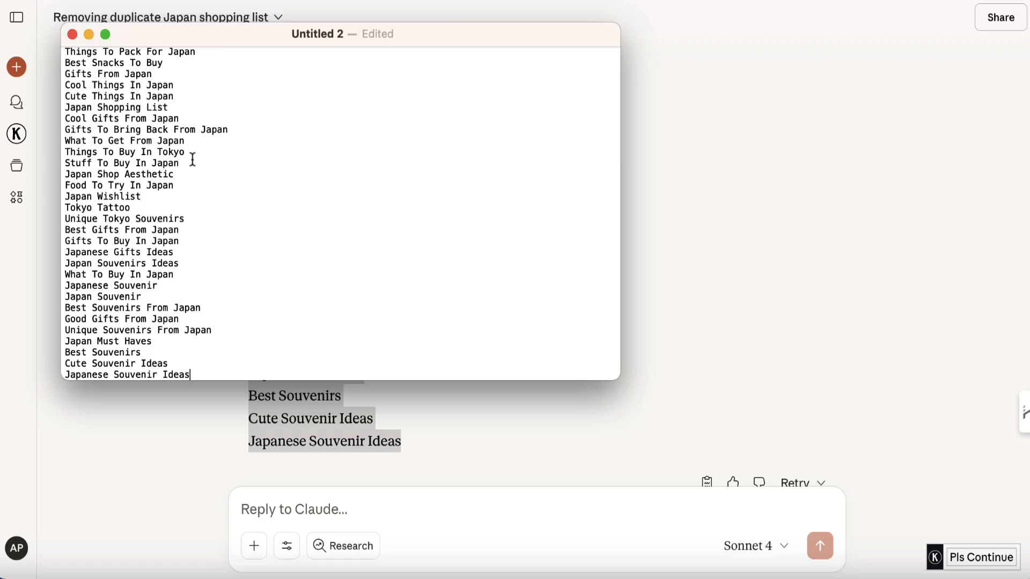
Delete the irrelevant keywords "Tokyo Tattoo" and "Japan Shop Aesthetic" from the list, including their empty lines
left_click_drag(137, 213, 60, 211)
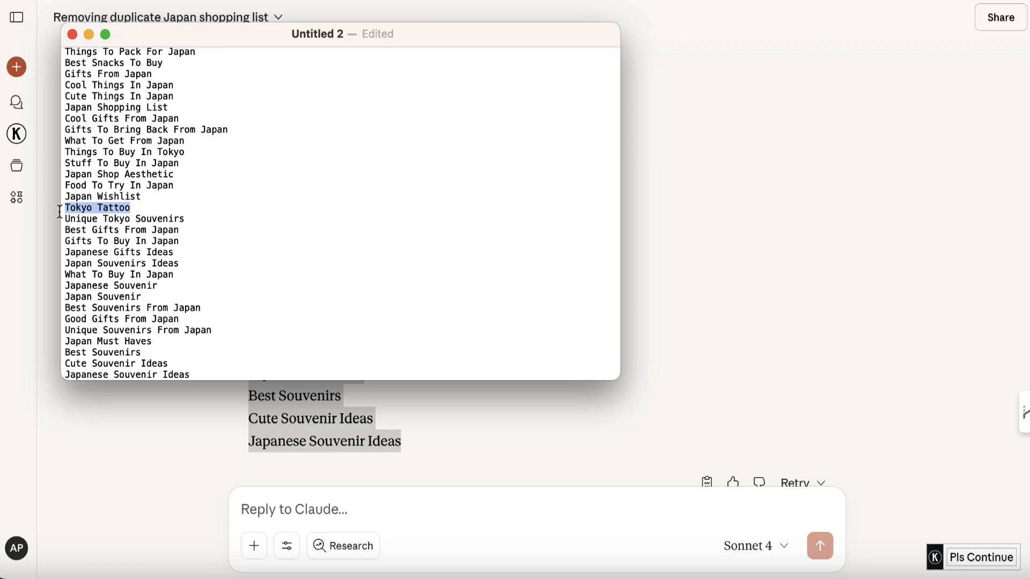
key("BackSpace")
key("BackSpace")
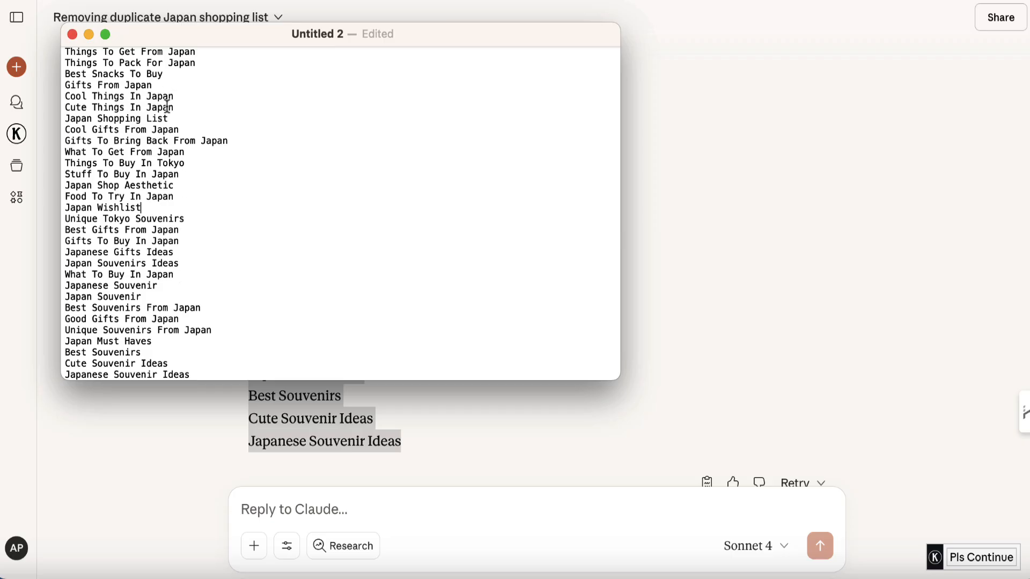
left_click_drag(175, 186, 21, 187)
key("BackSpace")
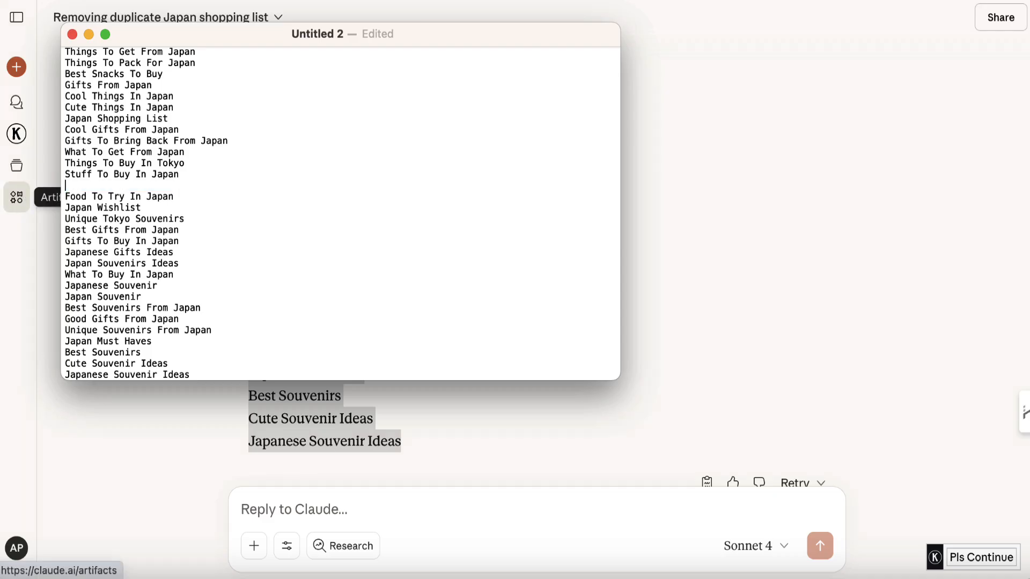
key("BackSpace")
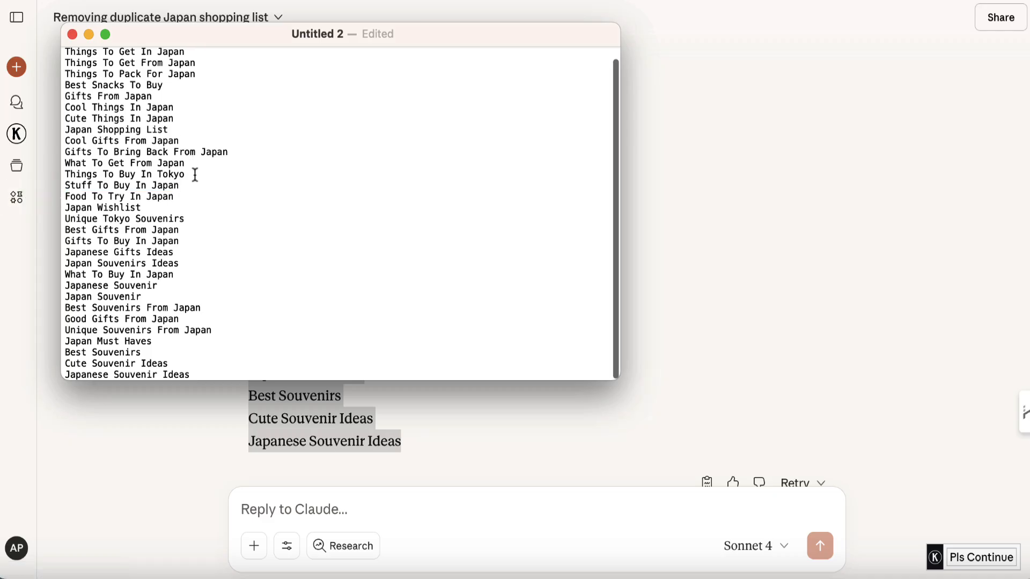
left_click_drag(195, 175, 58, 175)
scroll(165, 280, "down", 1)
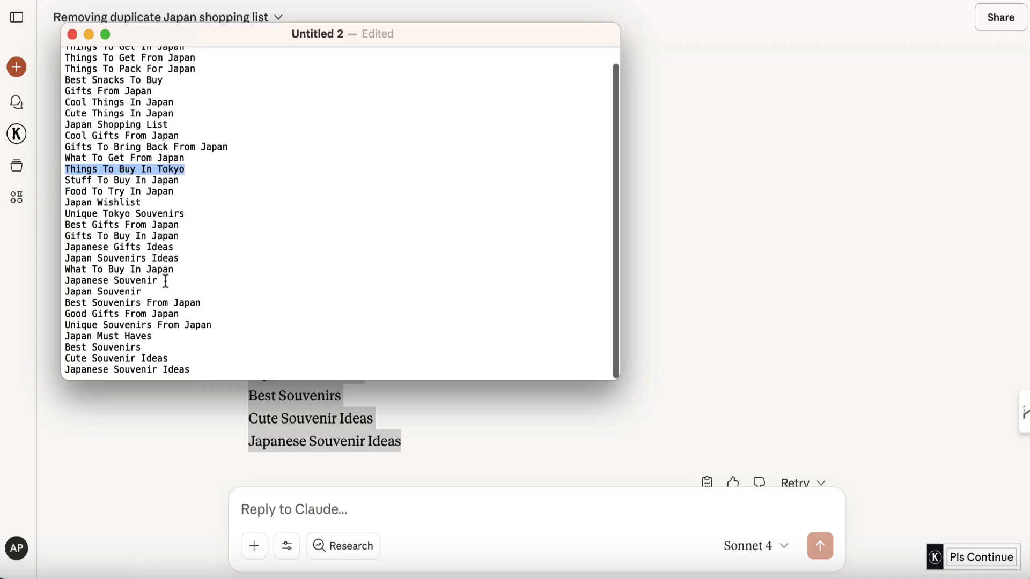
scroll(165, 280, "up", 1)
scroll(166, 230, "up", 1)
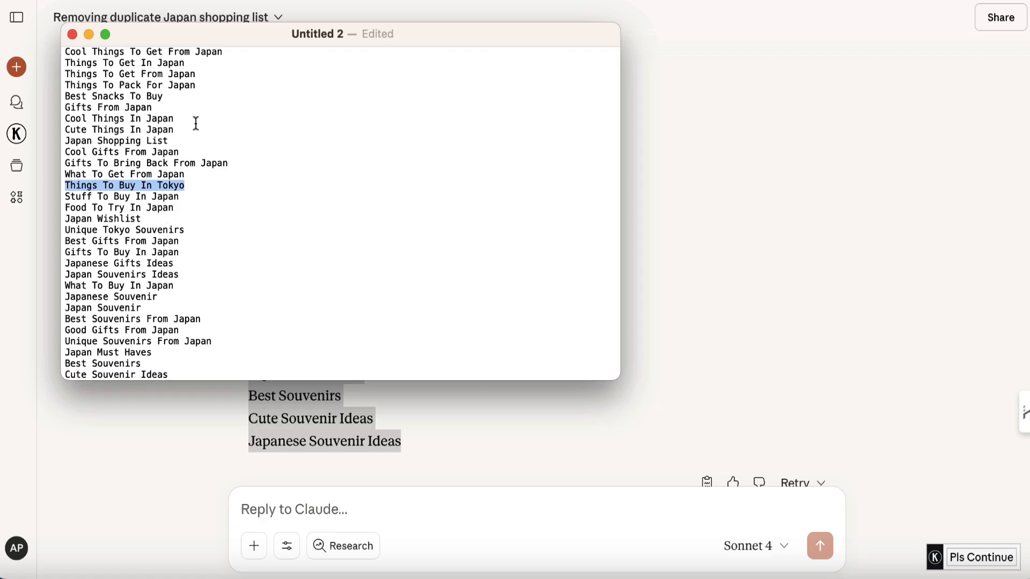
left_click(148, 119)
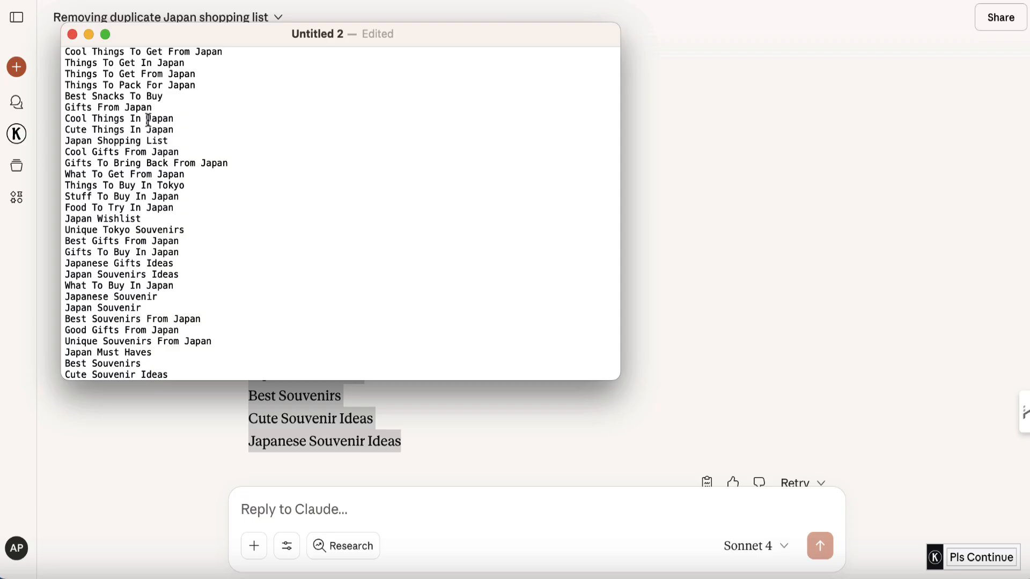
Switch to the Pinterest pin design in Canva and look over the Tokyo pin templates on pages 31 and 32
left_click(148, 119)
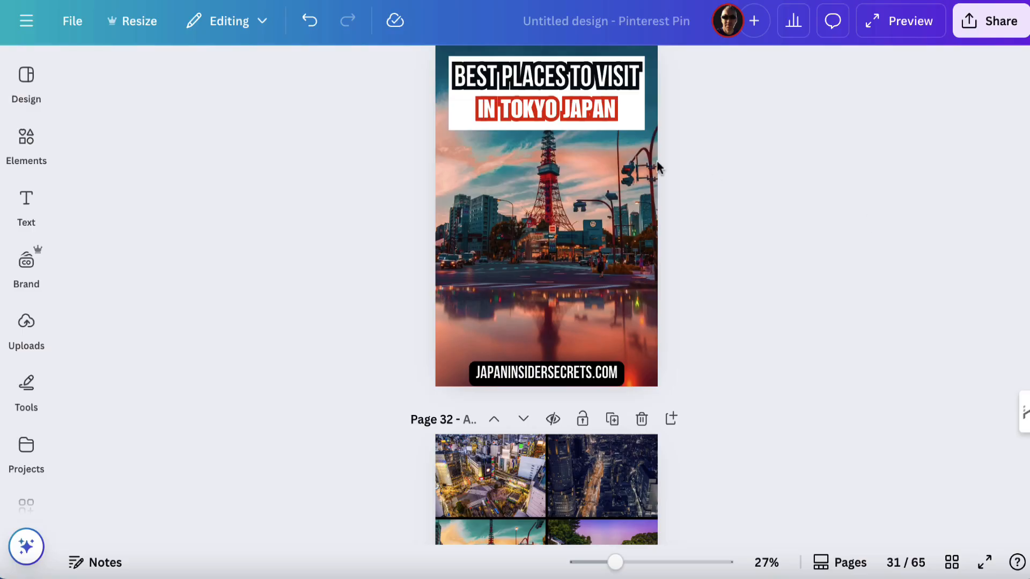
scroll(722, 324, "down", 5)
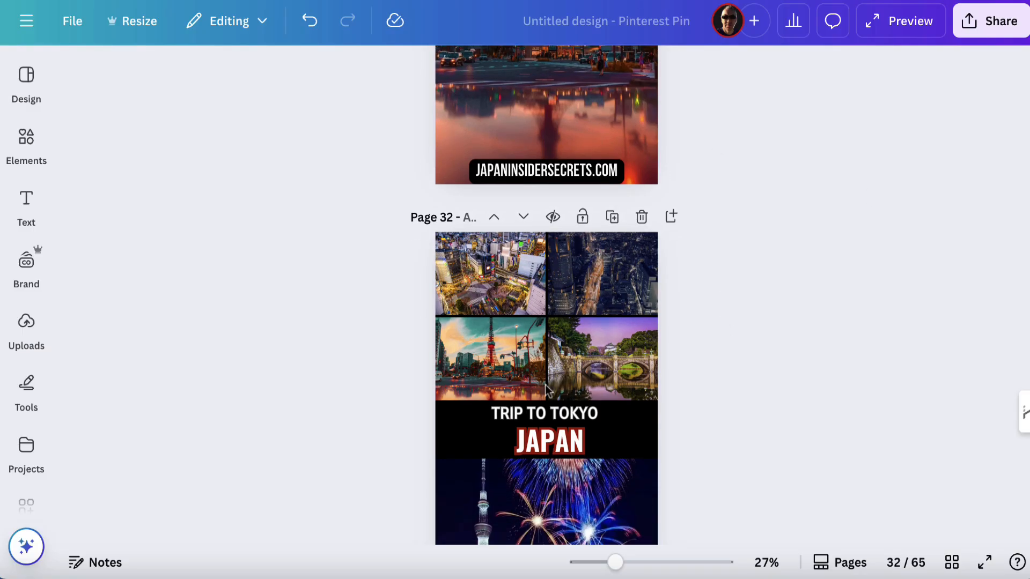
scroll(552, 309, "up", 6)
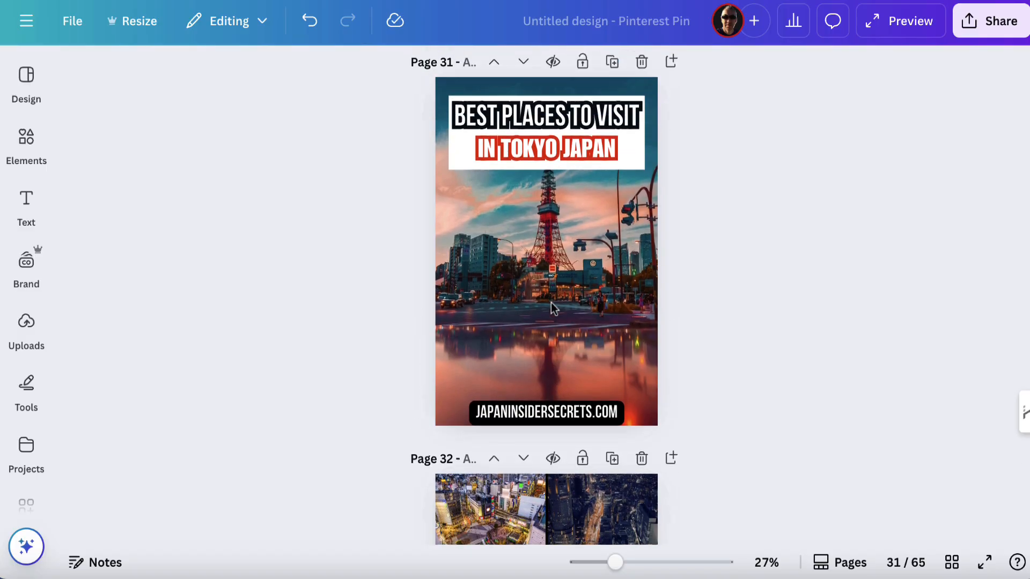
scroll(552, 308, "down", 1)
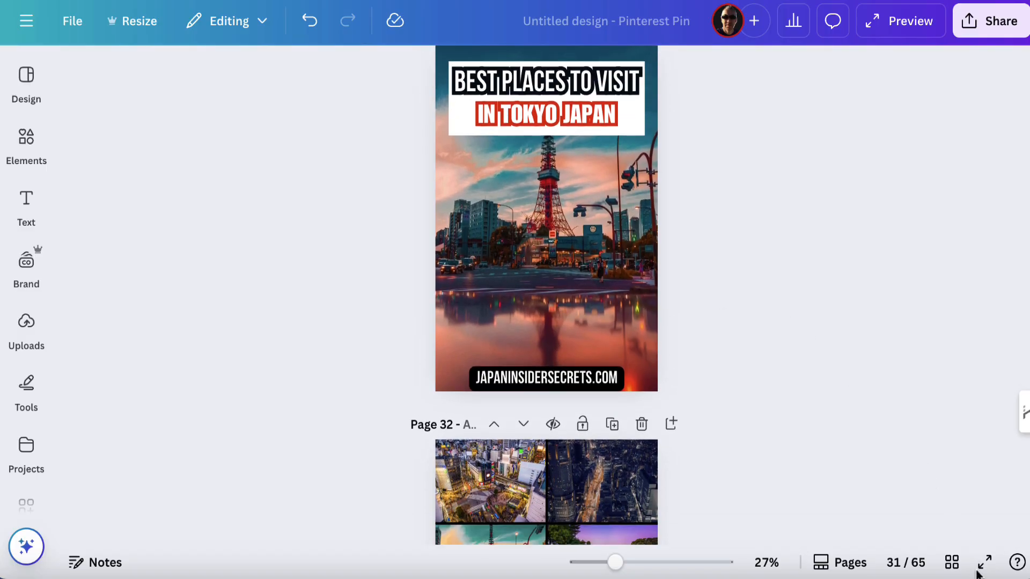
Return to the text document and delete the keyword "Things To Pack For Japan" with its empty line
left_click(938, 570)
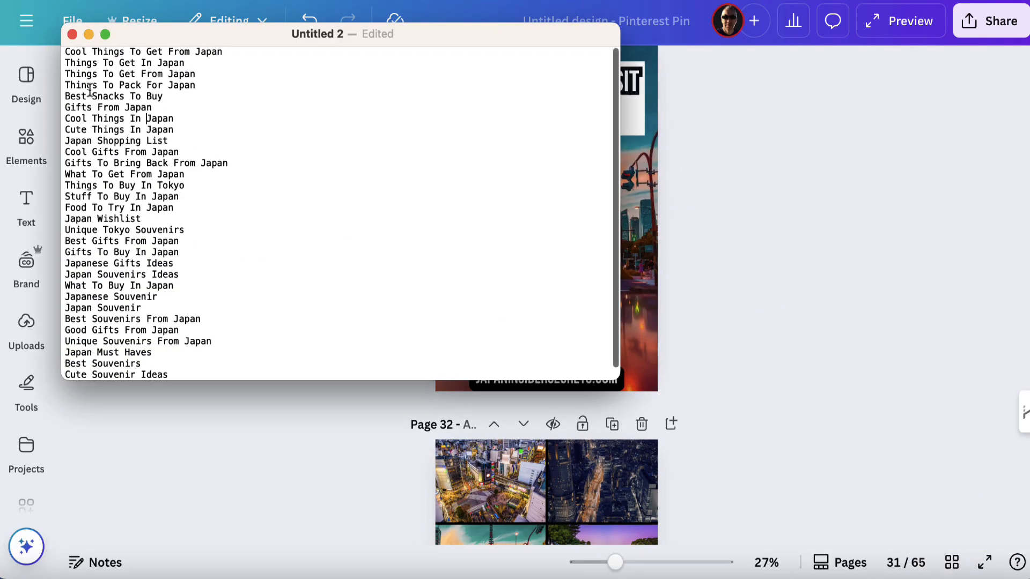
left_click_drag(202, 88, 62, 84)
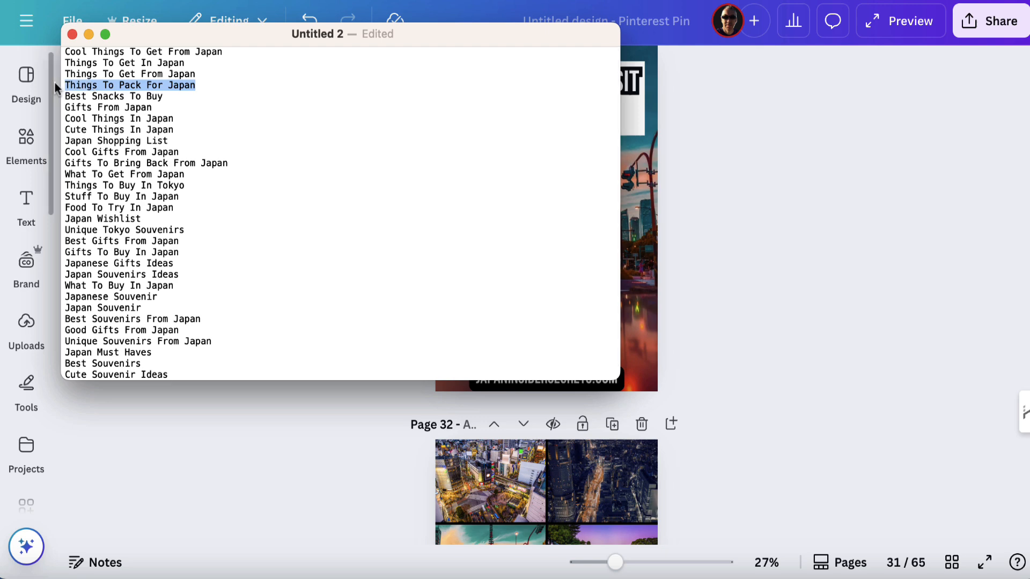
key("BackSpace")
key("BackSpace")
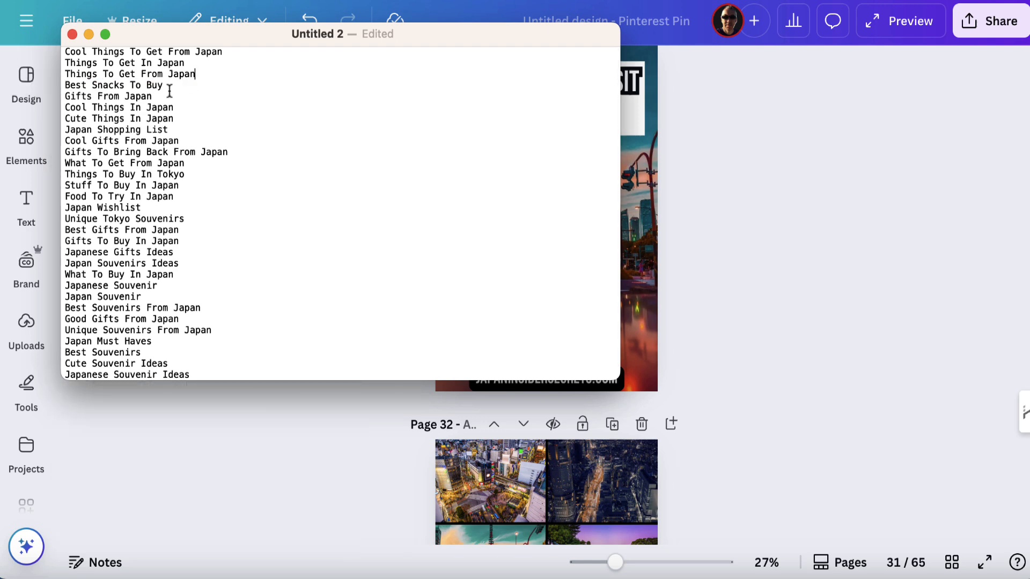
Copy the first keyword, "Cool Things To Get From Japan", from the text document
left_click_drag(239, 34, 376, 29)
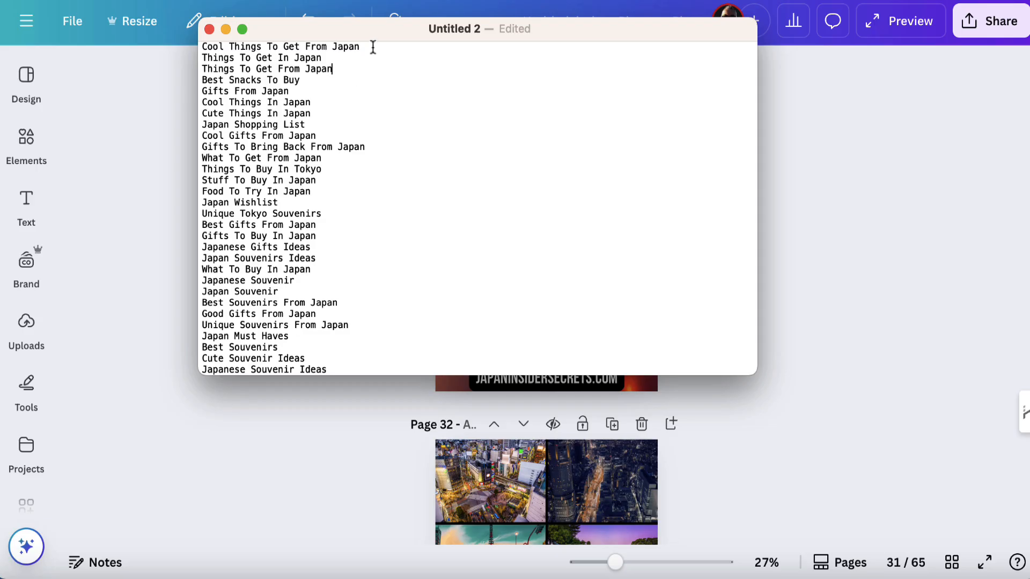
left_click_drag(372, 47, 274, 37)
key("super+c")
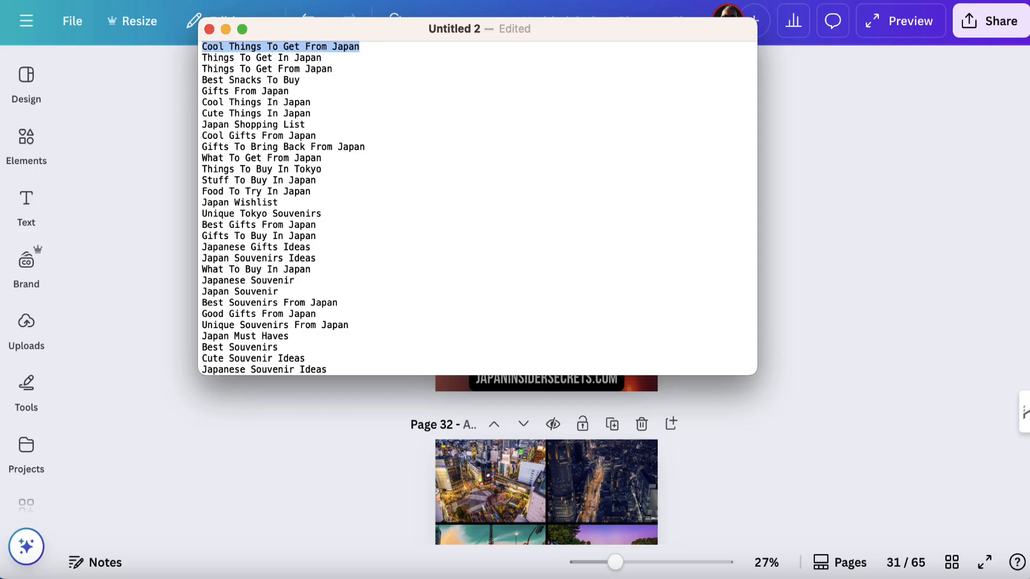
Switch to the browser and open the Convert Case website in a new tab
left_click(887, 195)
left_click(26, 0)
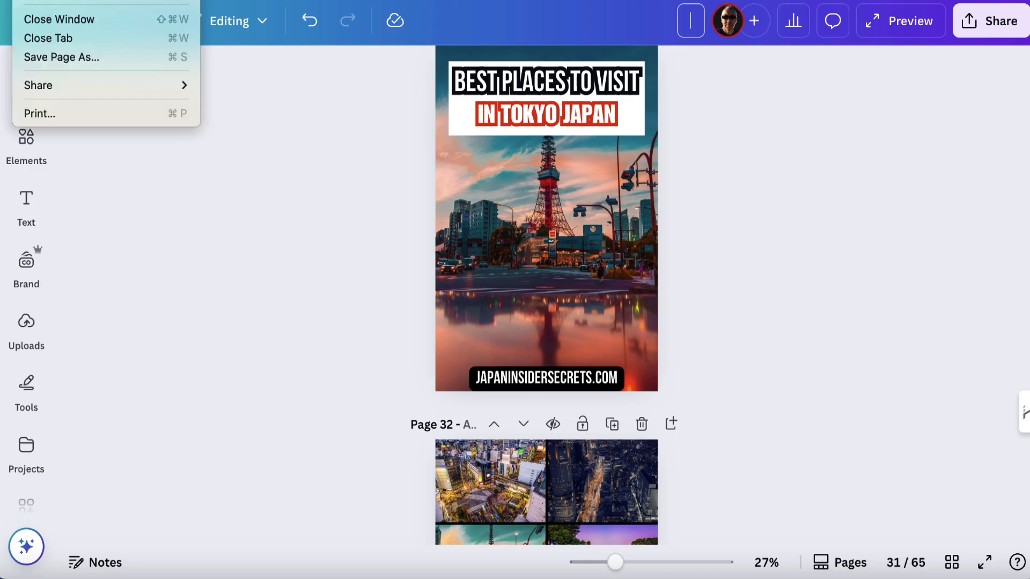
key("super+t")
type("conver")
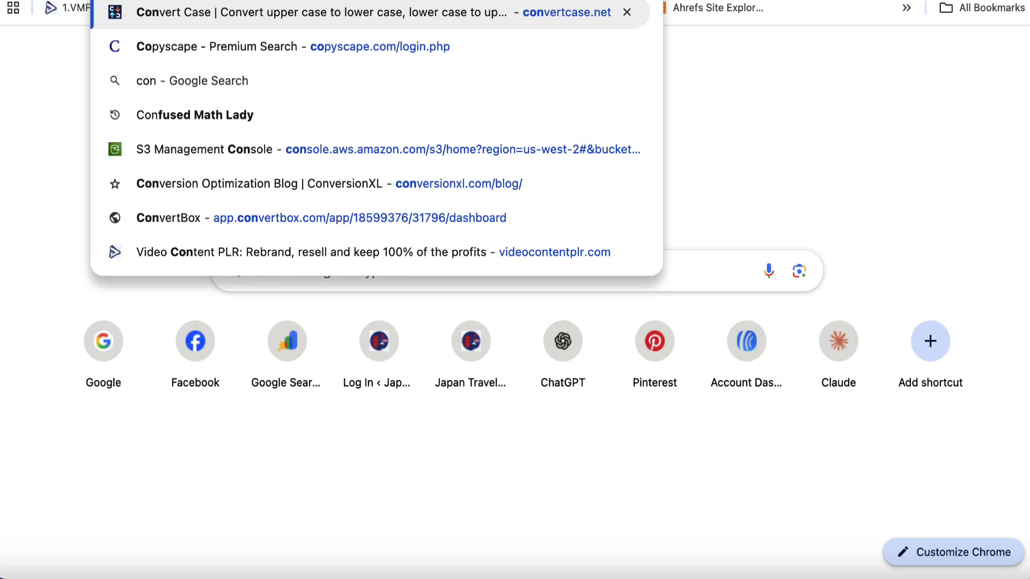
key("Return")
Paste the keyword "Cool Things To Get From Japan" into Convert Case, convert it to upper case and copy the result
left_click(233, 222)
key("super+v")
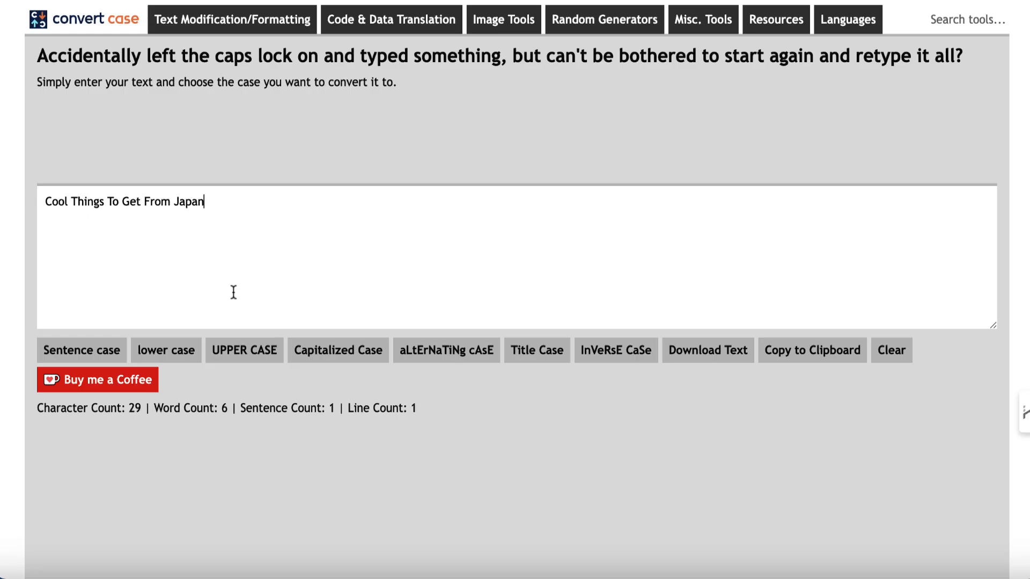
left_click(245, 354)
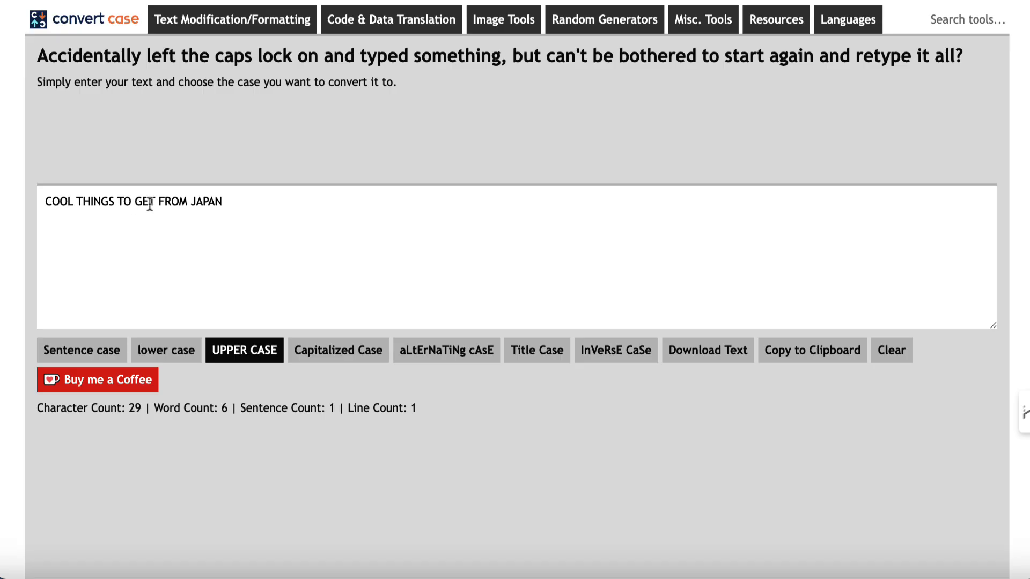
left_click_drag(222, 202, 40, 201)
key("ctrl+c")
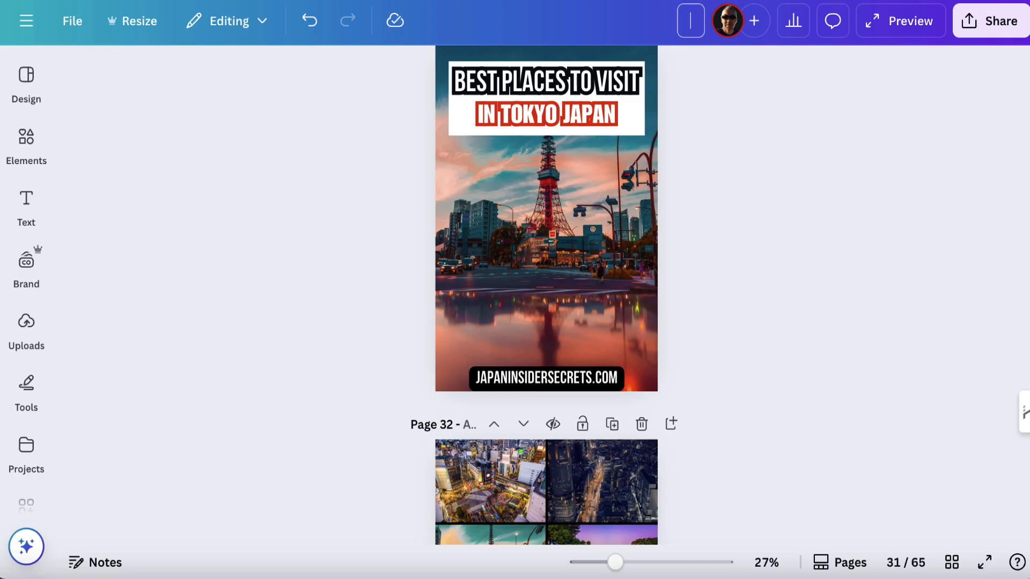
Replace the headline "BEST PLACES TO VISIT" on page 31 with the copied keyword, trimmed to "COOL THINGS TO GET"
left_click(574, 80)
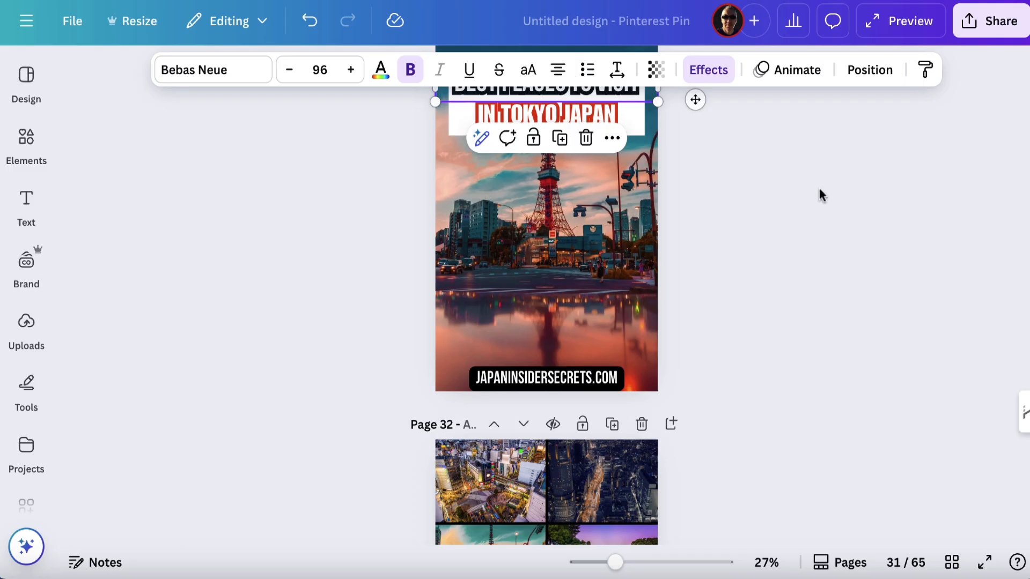
left_click(820, 195)
left_click(551, 86)
scroll(552, 107, "up", 3)
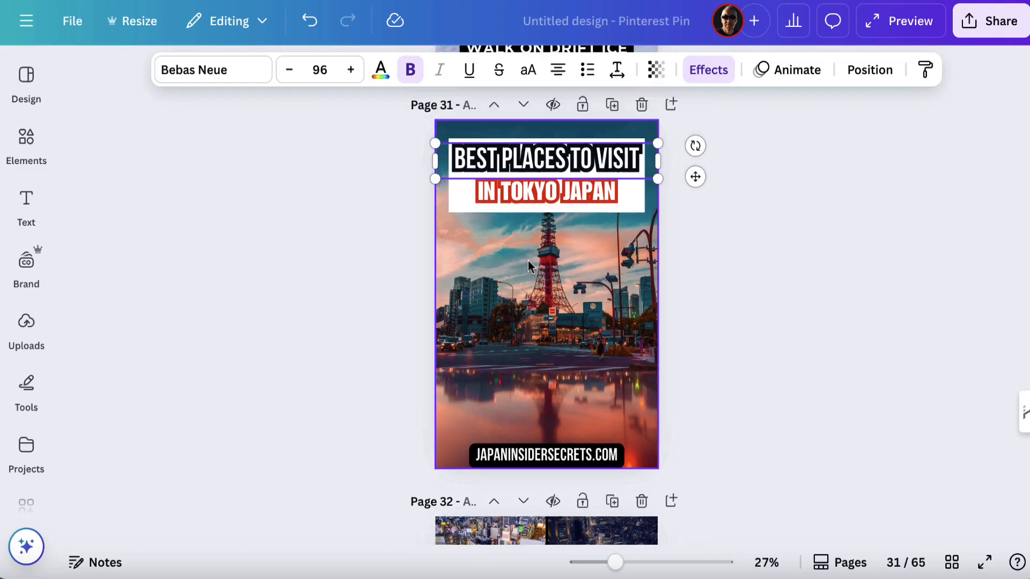
double_click(528, 197)
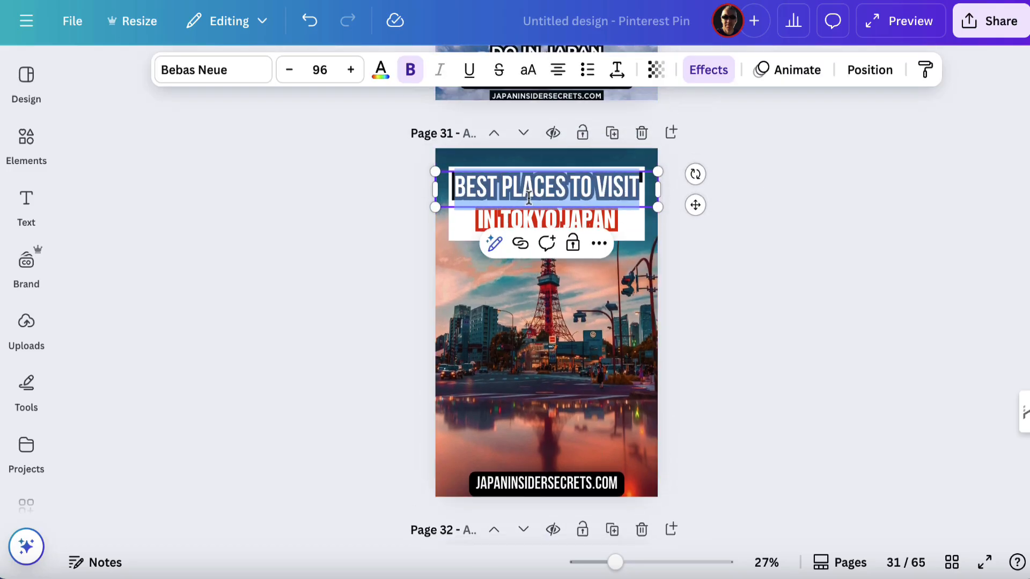
key("ctrl+v")
left_click_drag(607, 227, 483, 228)
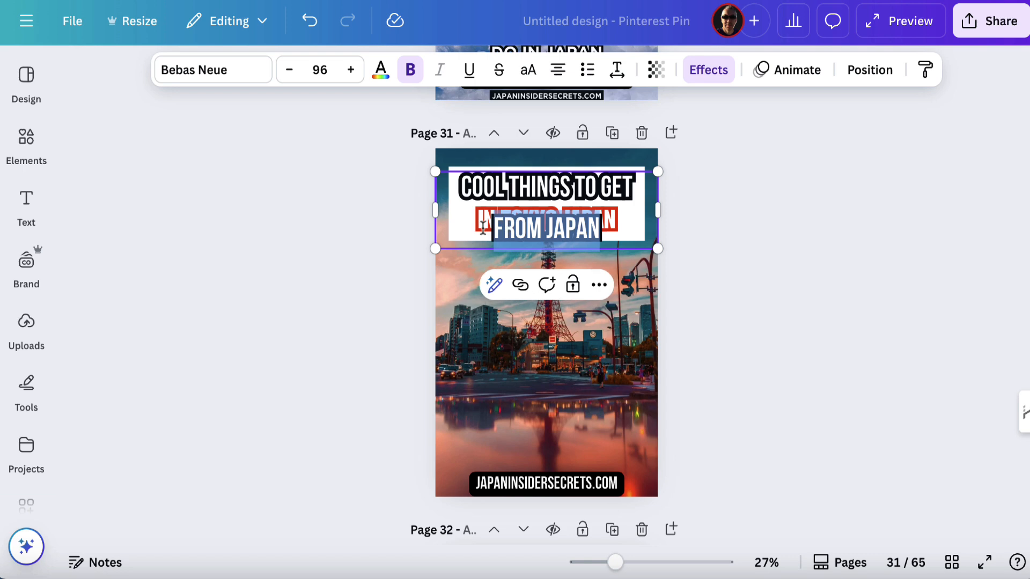
key("BackSpace")
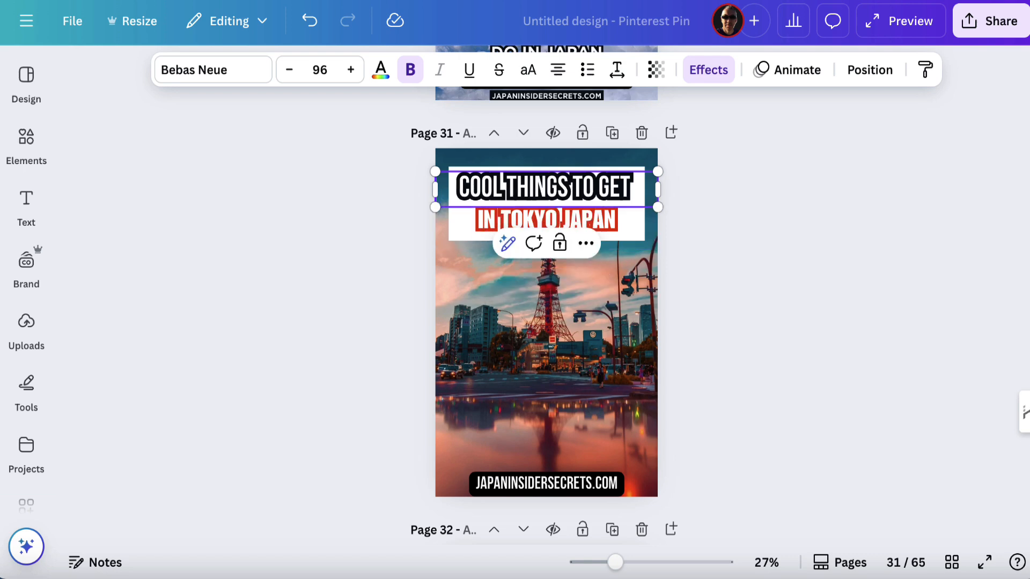
Change the red second title line on page 31 to read "FROM JAPAN"
left_click(555, 218)
left_click_drag(558, 220, 478, 220)
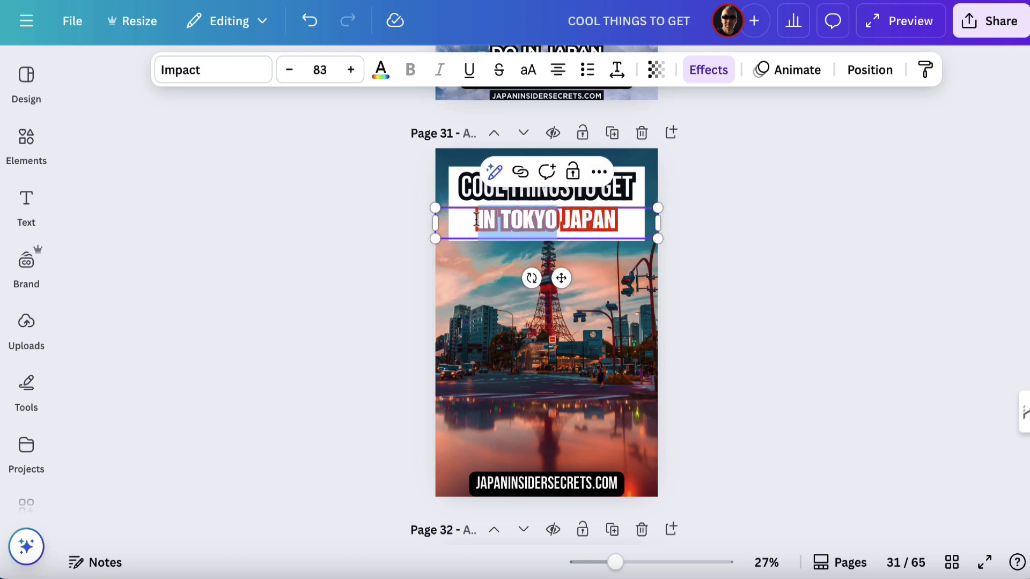
type("FROM")
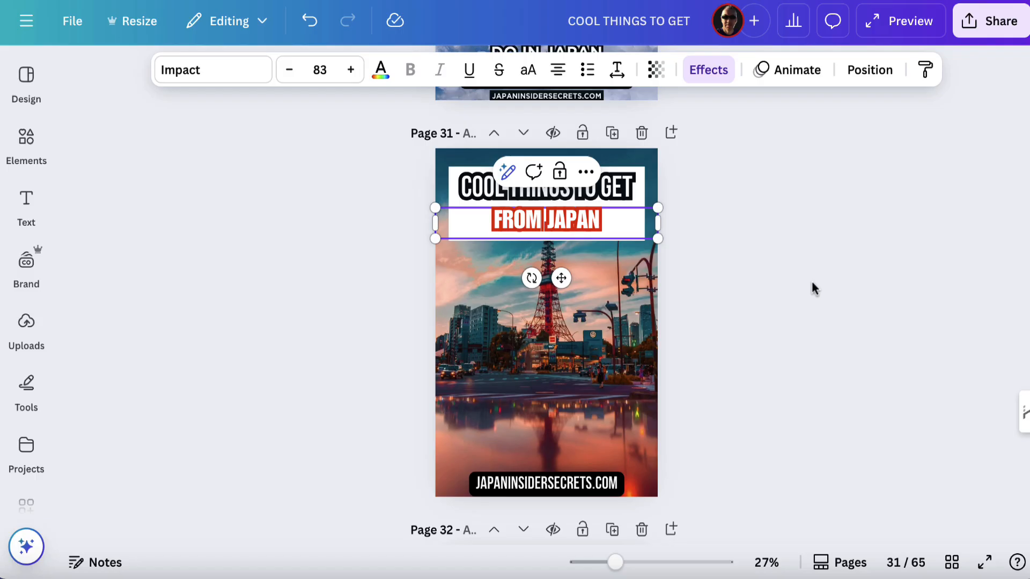
left_click(810, 286)
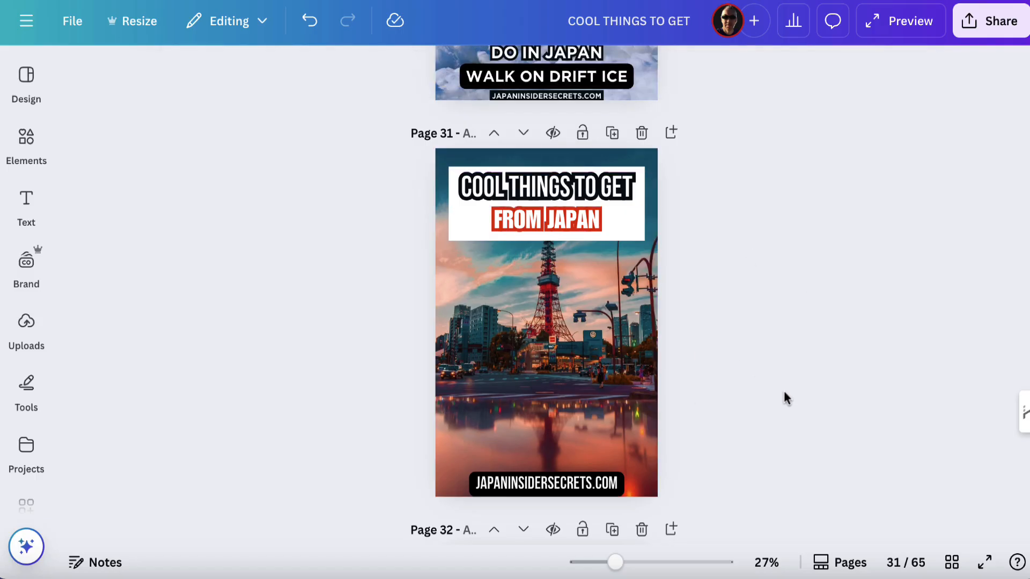
Switch to the text document and copy the keyword "Stuff To Buy In Japan"
left_click(959, 572)
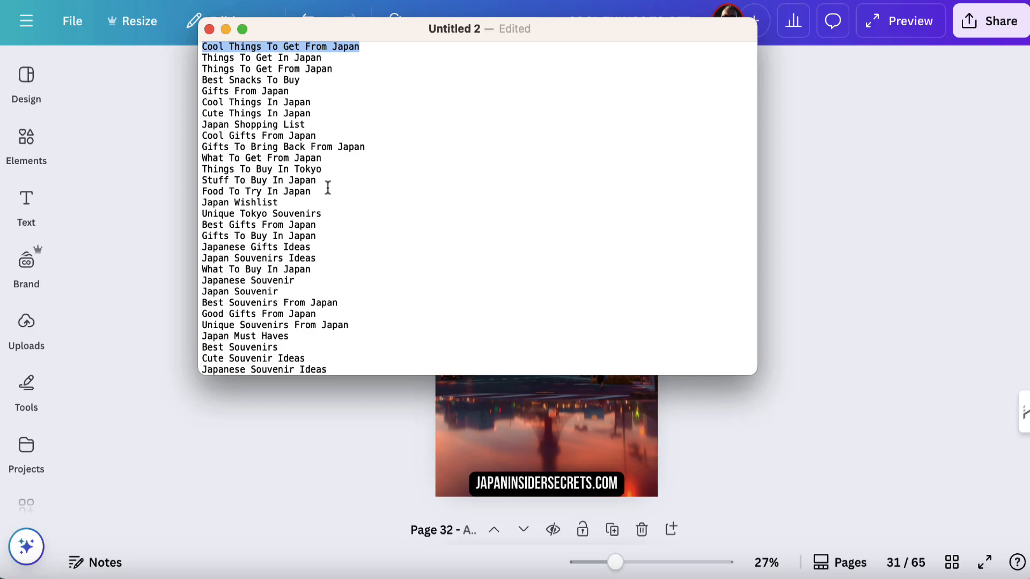
left_click_drag(320, 183, 196, 184)
key("super+c")
Switch to Convert Case, paste the keyword "Stuff To Buy In Japan", convert it to upper case and copy the result
left_click(925, 164)
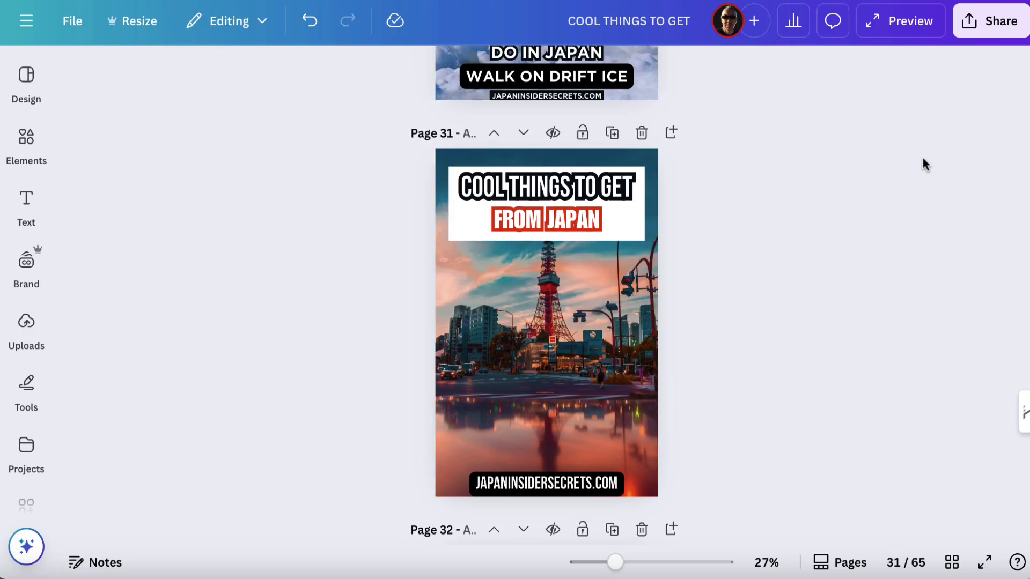
key("super+Tab")
key("super+v")
left_click(244, 349)
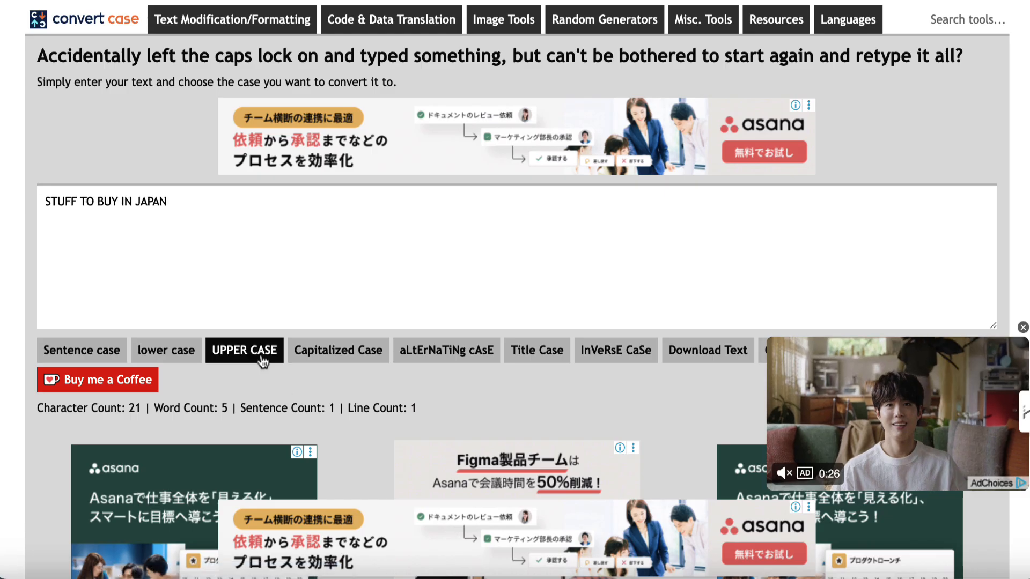
double_click(138, 200)
left_click_drag(177, 202, 47, 201)
key("ctrl+c")
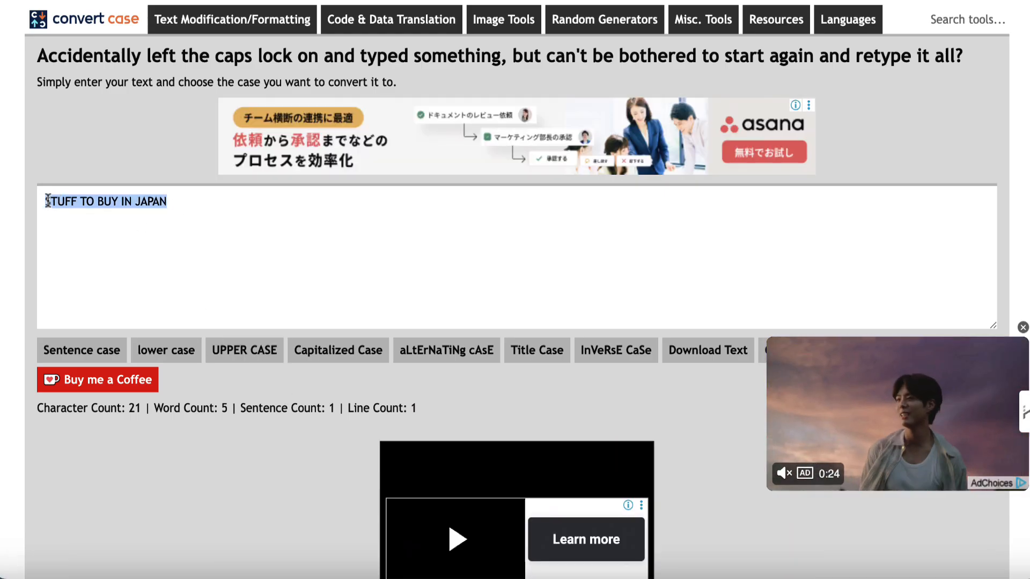
Return to Canva and replace "TRIP TO TOKYO" on page 32 with the copied keyword, trimmed to "STUFF TO BUY"
key("super+Tab")
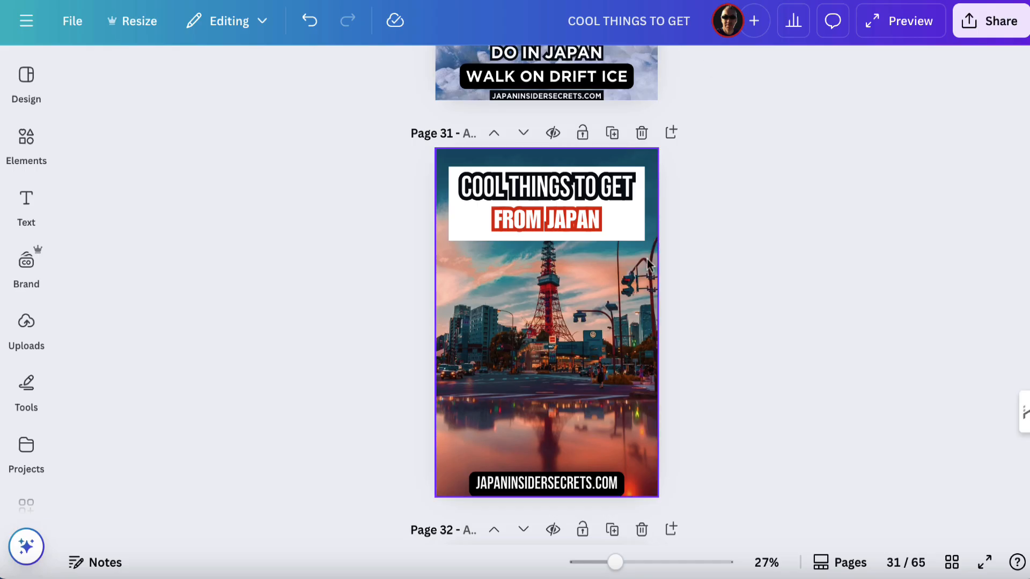
scroll(643, 300, "down", 6)
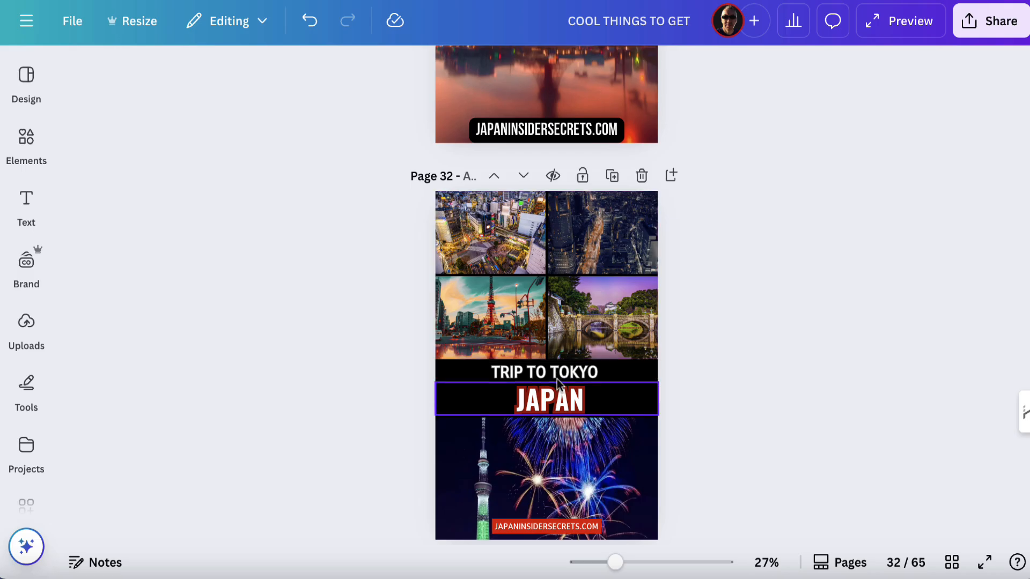
left_click(558, 375)
double_click(561, 374)
key("ctrl+v")
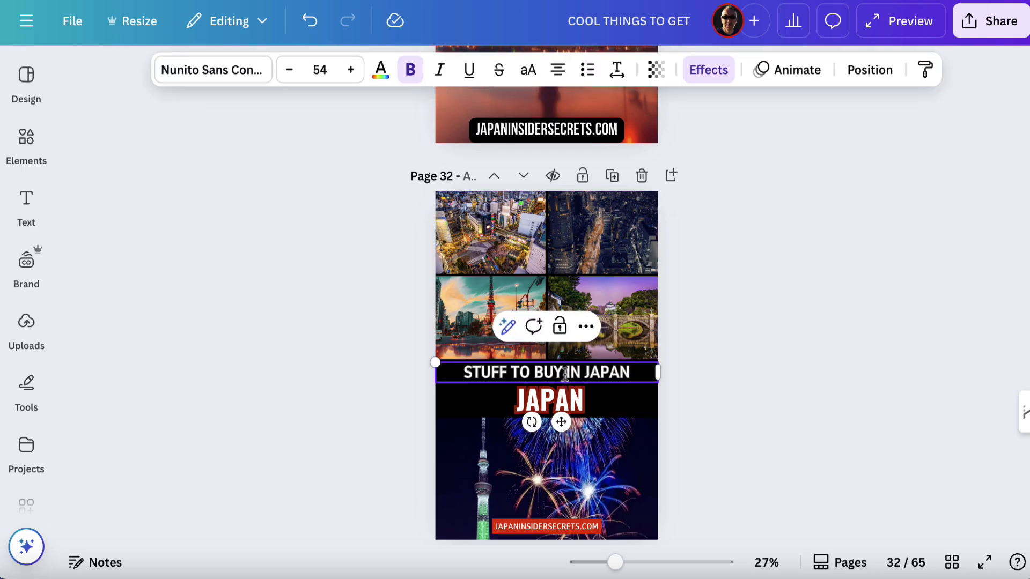
left_click_drag(565, 373, 636, 374)
key("BackSpace")
Change the second title line on page 32 to read "IN JAPAN"
left_click(515, 401)
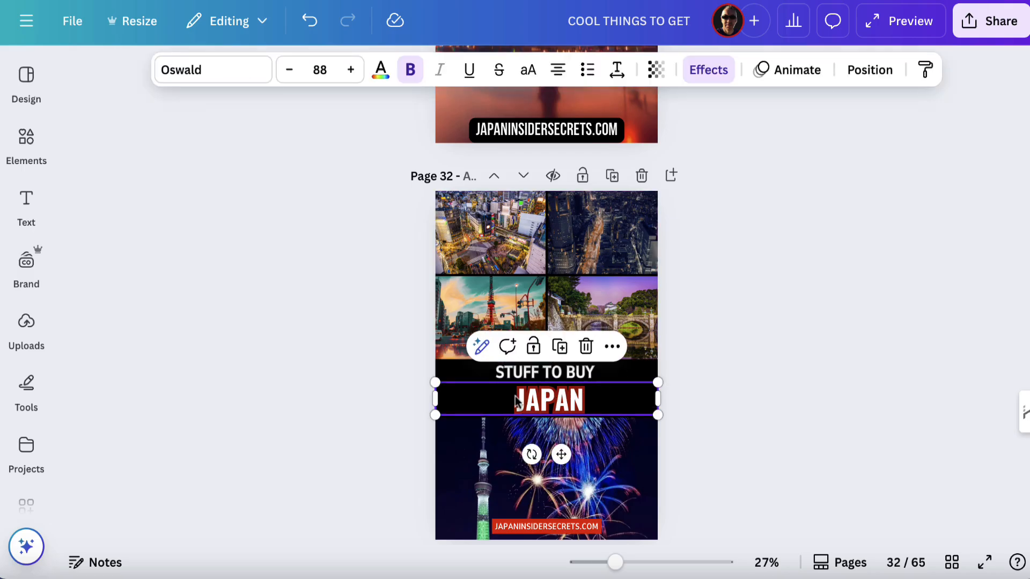
double_click(516, 402)
left_click(516, 402)
type("I")
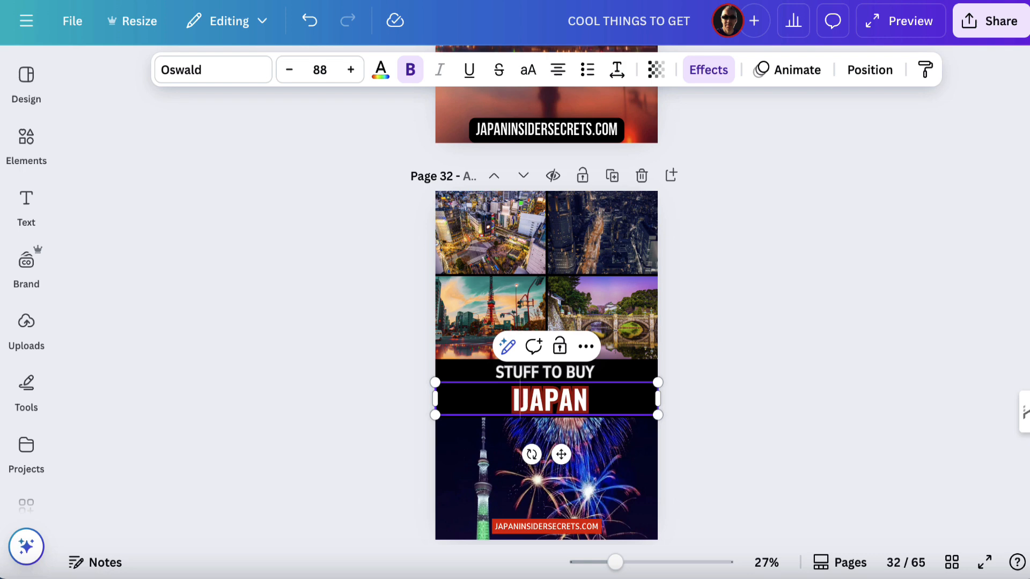
type("N")
scroll(721, 366, "down", 2)
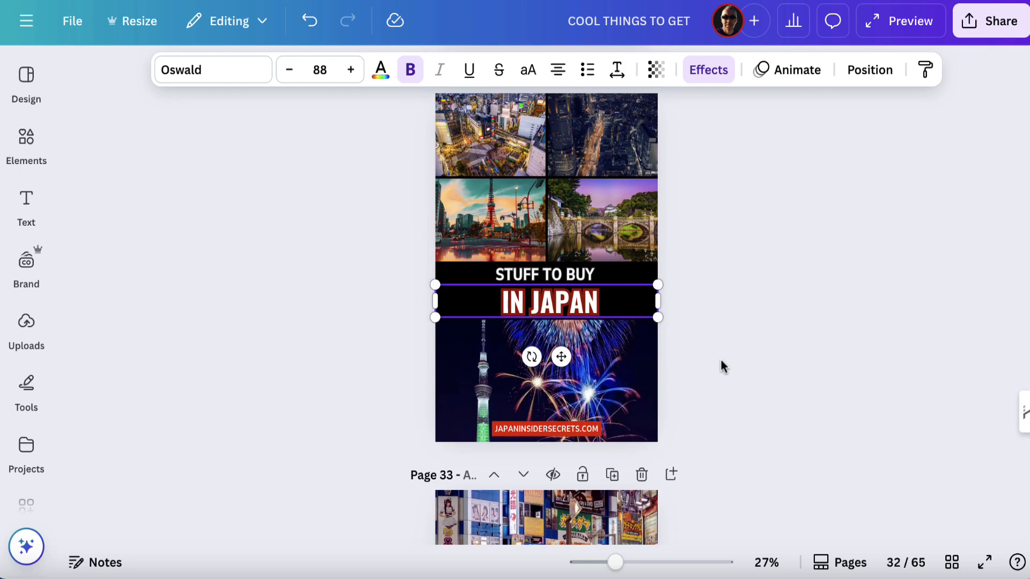
Slightly reduce the height of the white box behind the title on page 31 from its lower edge
scroll(721, 366, "up", 8)
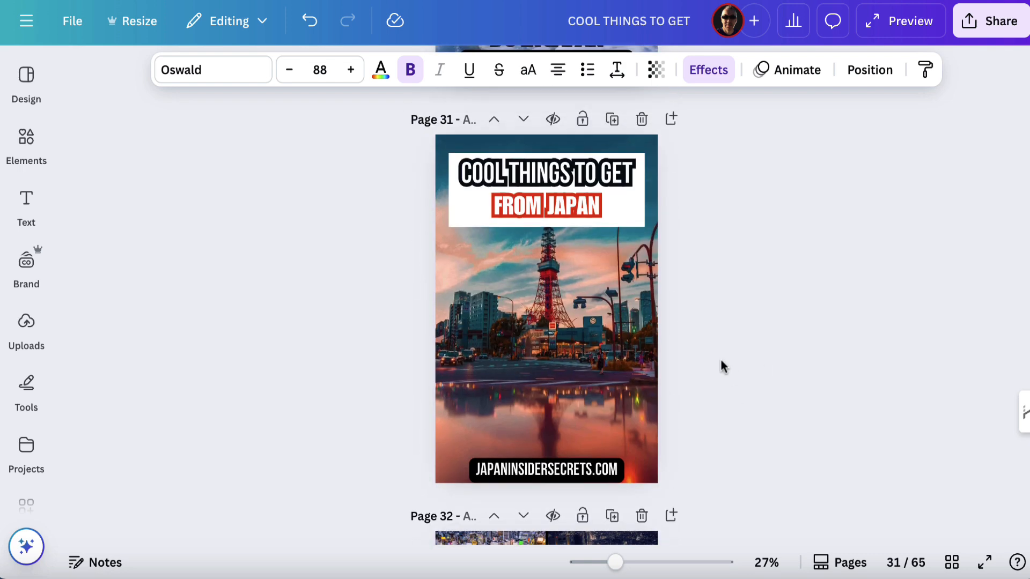
left_click(641, 219)
left_click(641, 166)
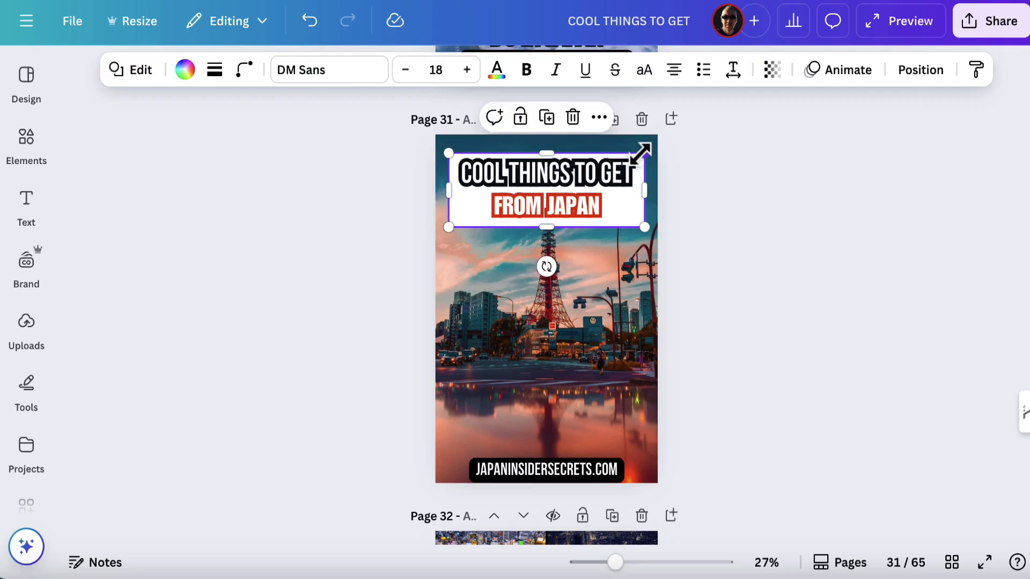
left_click_drag(544, 226, 544, 224)
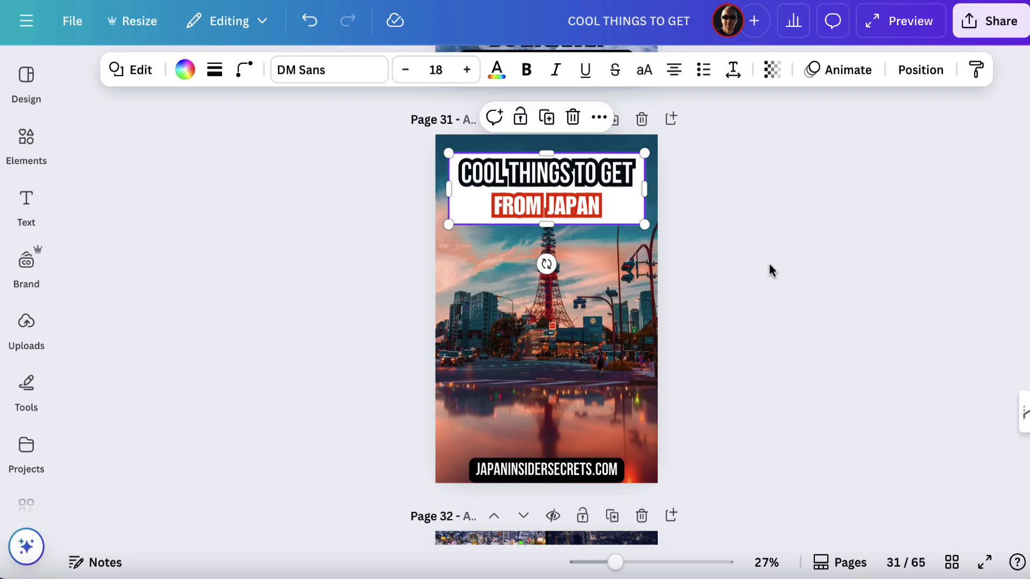
Replace page 31's background with the uploaded lucky cat photo and shift its crop to frame the gold, black and purple cats
left_click(30, 333)
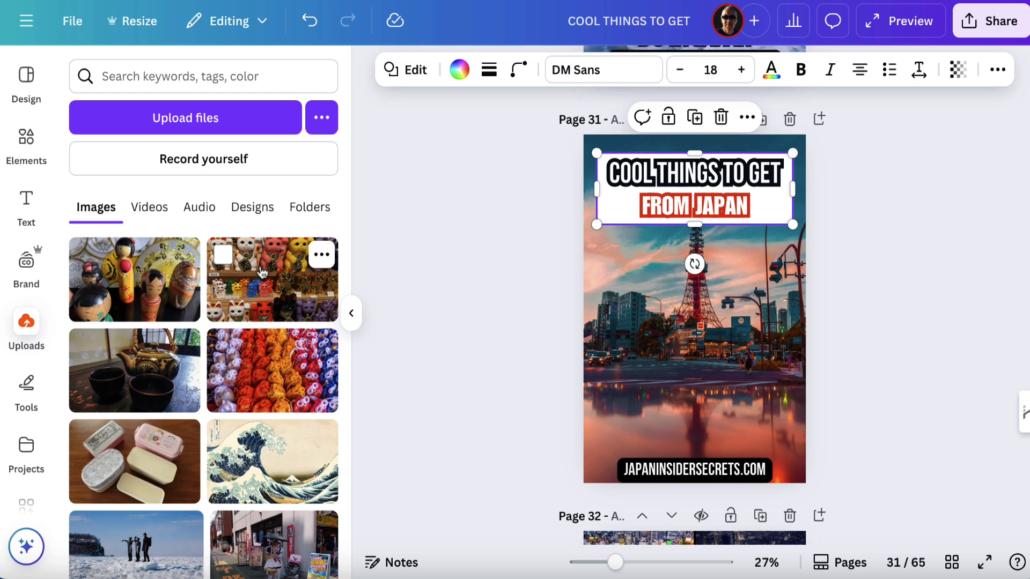
left_click_drag(283, 304, 633, 305)
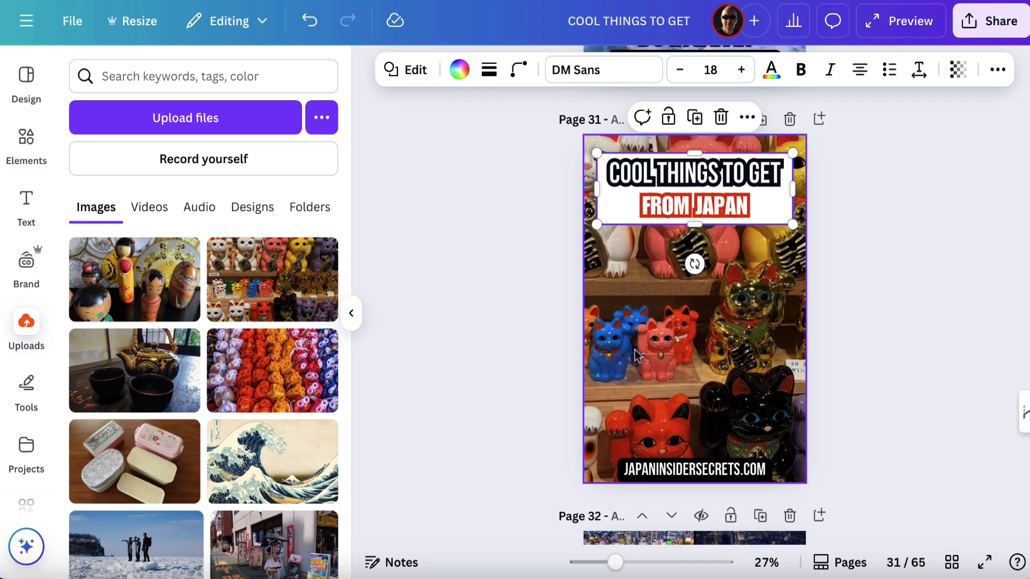
left_click(660, 360)
left_click(606, 82)
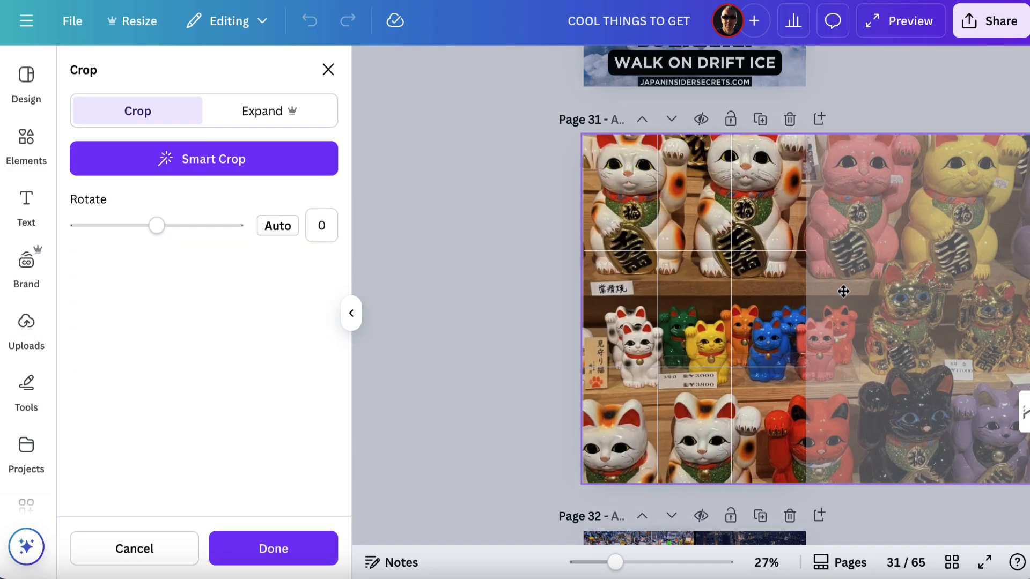
left_click_drag(843, 291, 590, 313)
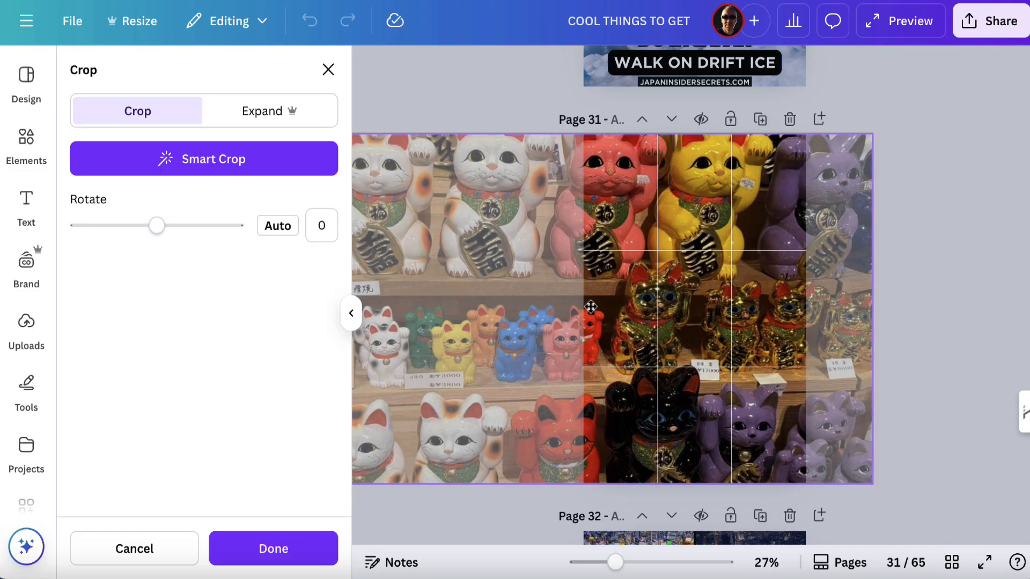
left_click(273, 548)
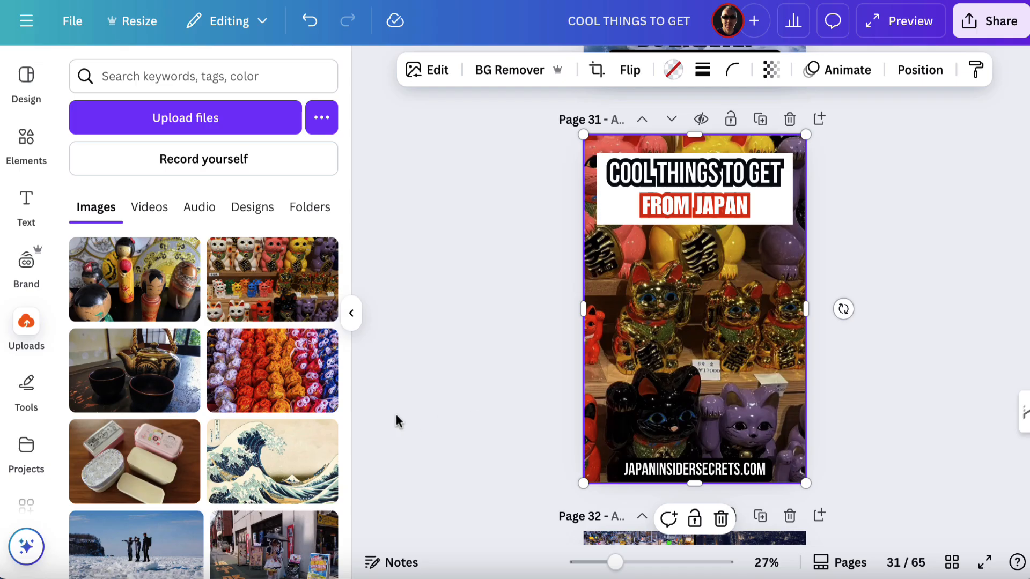
Replace the fireworks photo at the bottom of page 32 with the uploaded photo of wooden kokeshi dolls
scroll(489, 443, "down", 5)
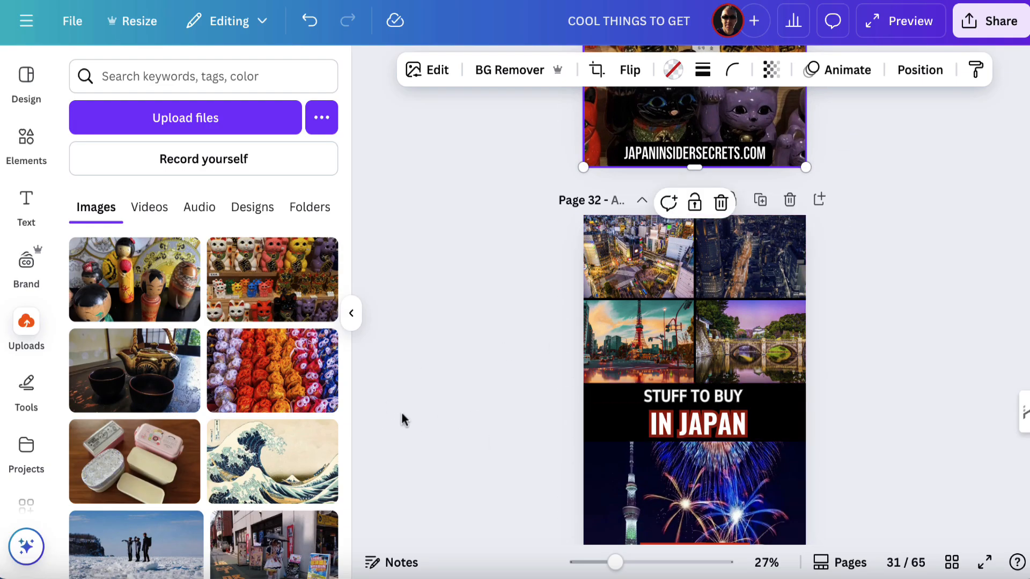
scroll(542, 500, "down", 2)
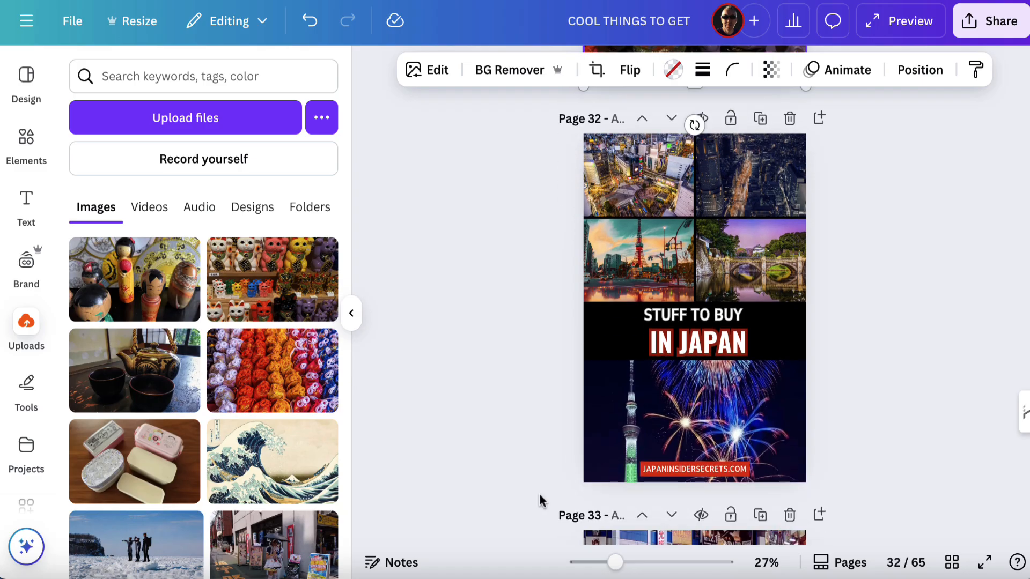
left_click_drag(134, 279, 623, 397)
scroll(416, 381, "up", 1)
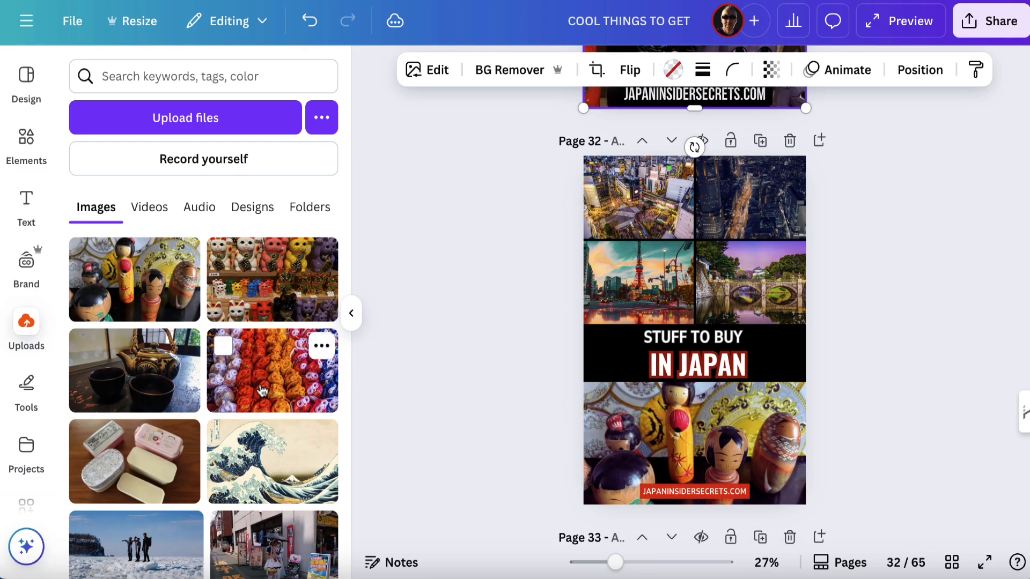
Fill page 32's four-photo grid, clockwise from upper left, with the uploaded wave print, teapot, bento box and colourful doll images
left_click_drag(262, 389, 600, 297)
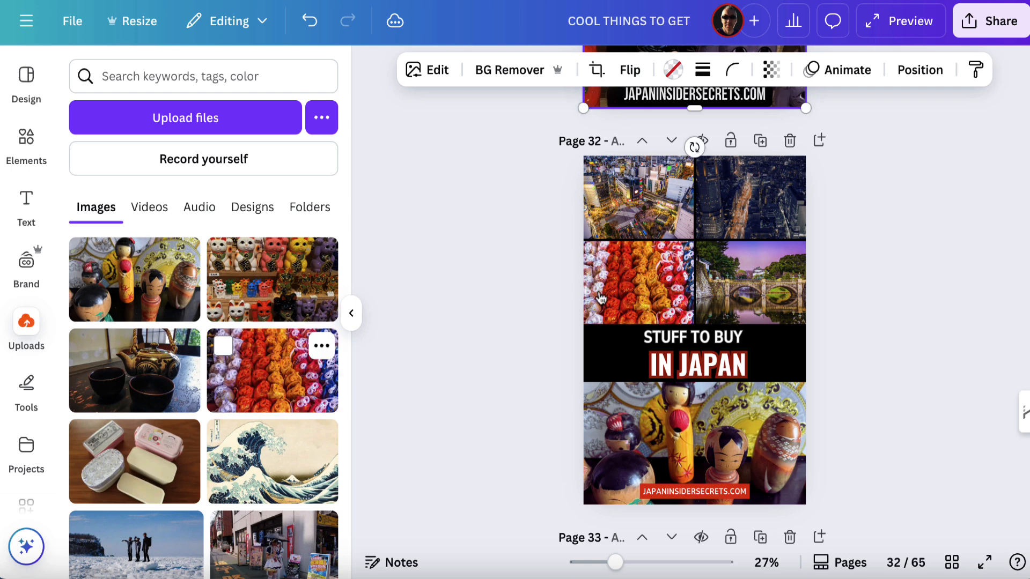
scroll(494, 329, "up", 1)
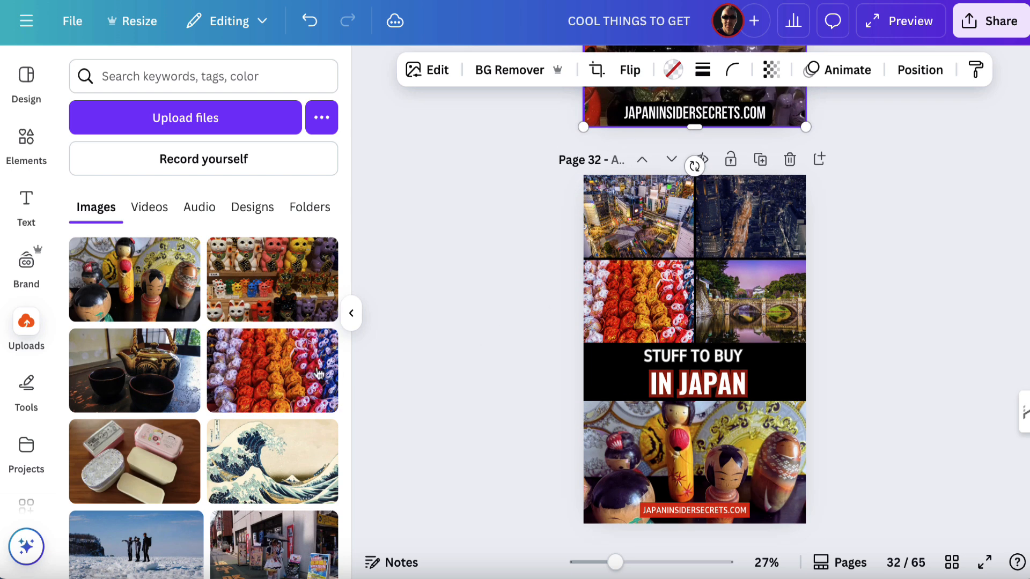
left_click_drag(154, 384, 777, 203)
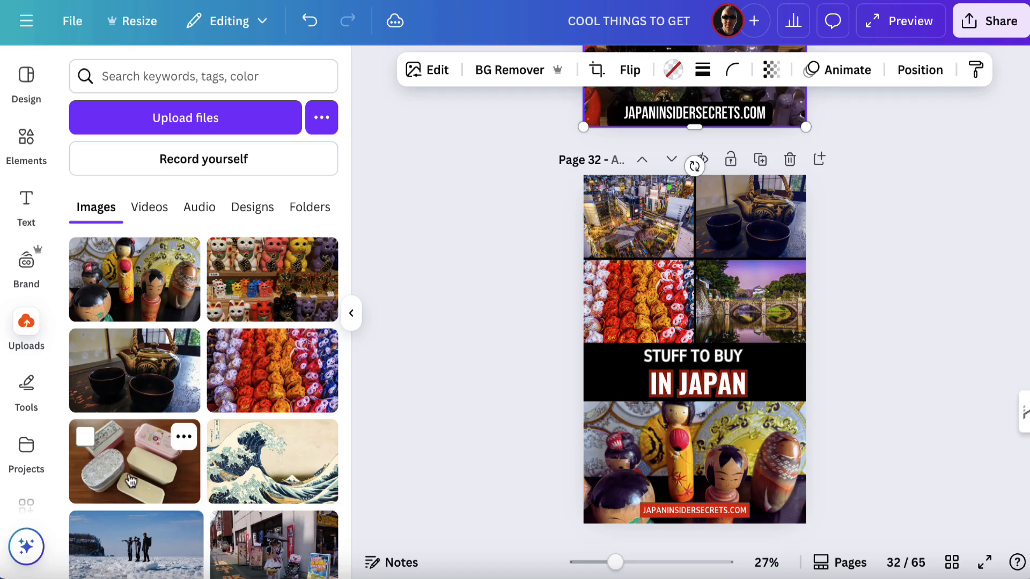
left_click_drag(130, 481, 756, 320)
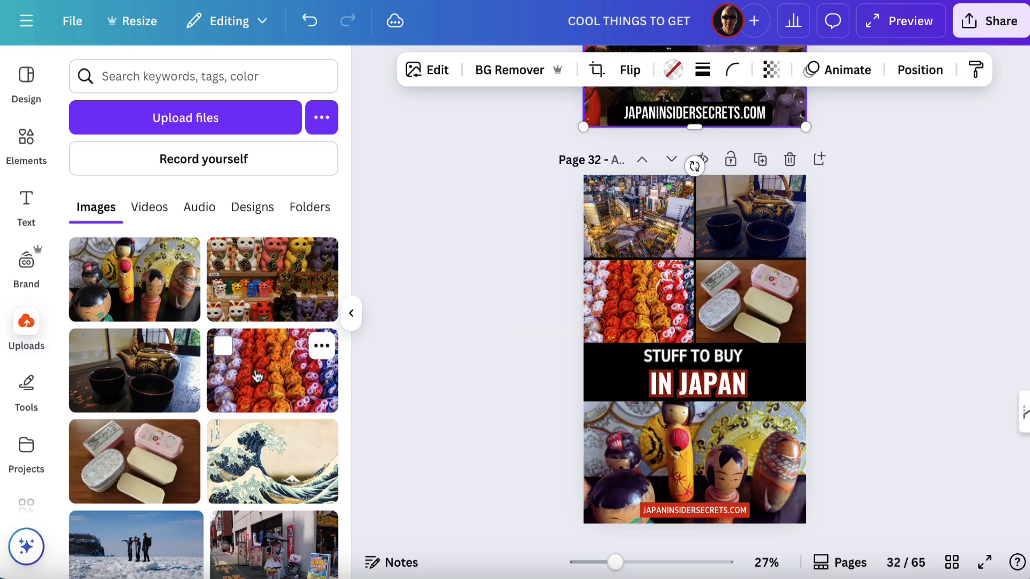
left_click_drag(273, 488, 605, 240)
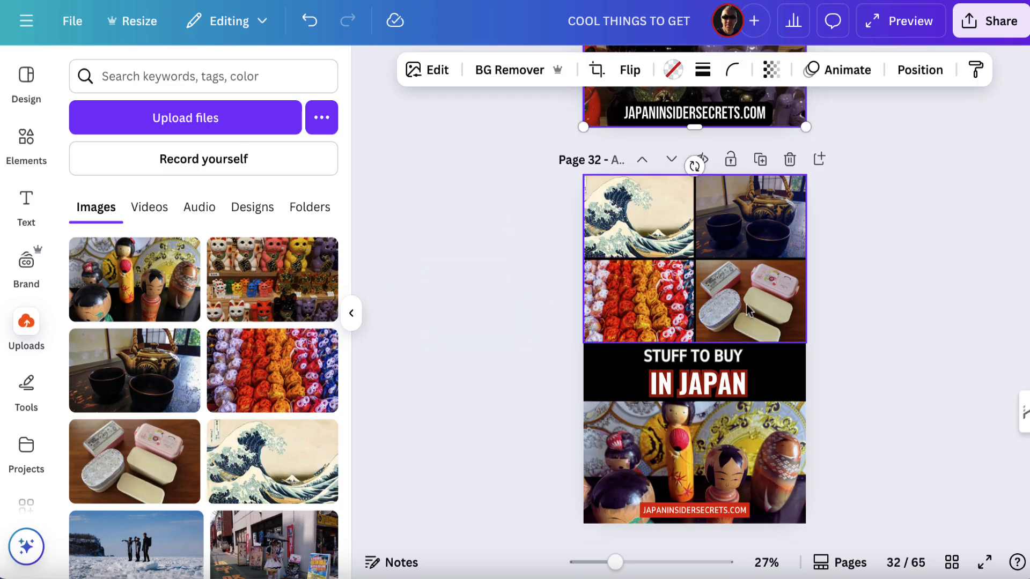
left_click(755, 212)
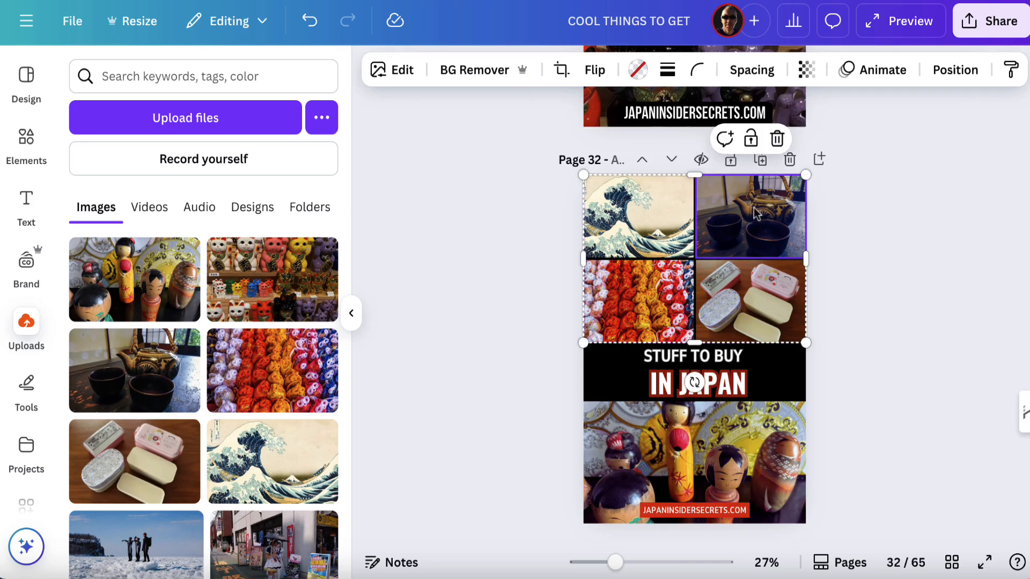
Apply the Belvedere filter to the teapot photo in page 32's four-photo grid
left_click(387, 78)
scroll(186, 460, "down", 1)
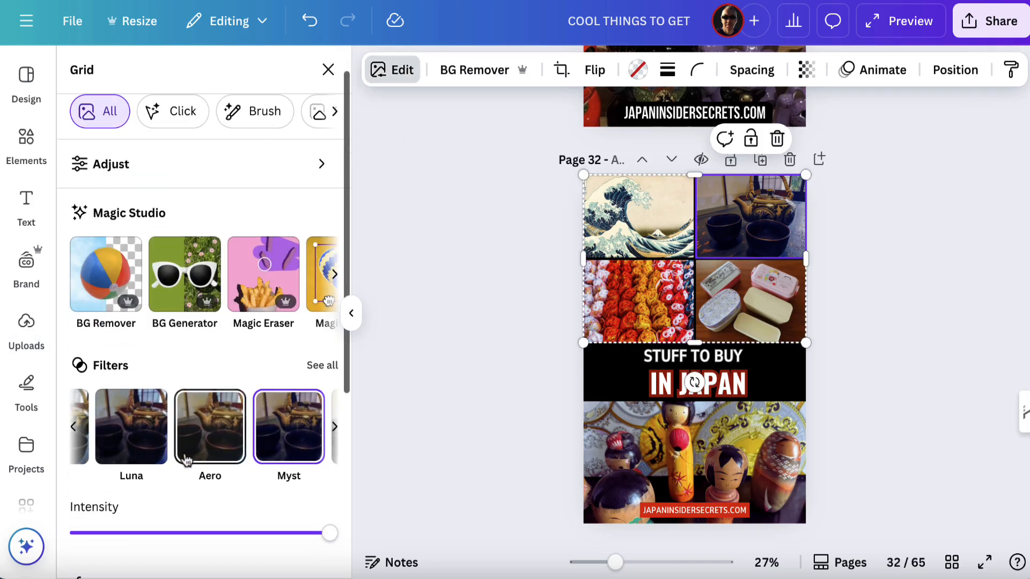
left_click(322, 365)
left_click(219, 300)
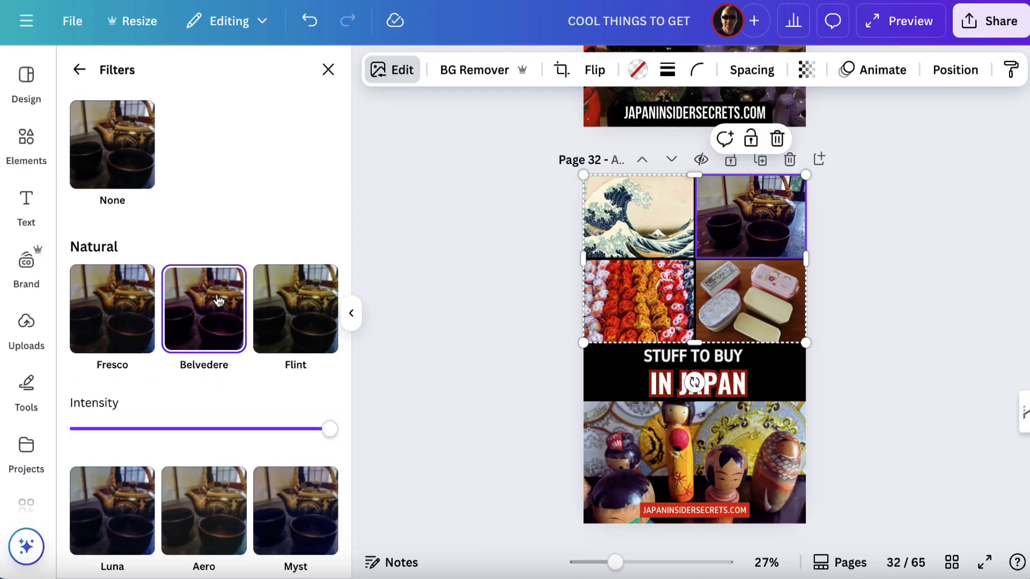
left_click(111, 297)
left_click(214, 312)
Check pages 31 and 32, then open the design's download settings and choose JPG as the file type
scroll(560, 300, "up", 6)
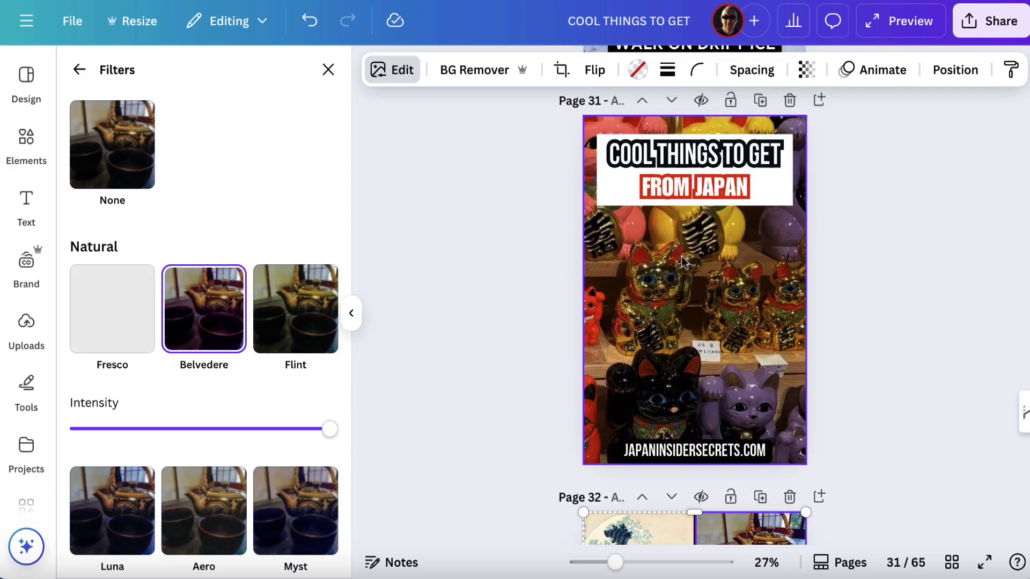
scroll(673, 244, "down", 3)
scroll(674, 172, "up", 3)
scroll(673, 172, "up", 1)
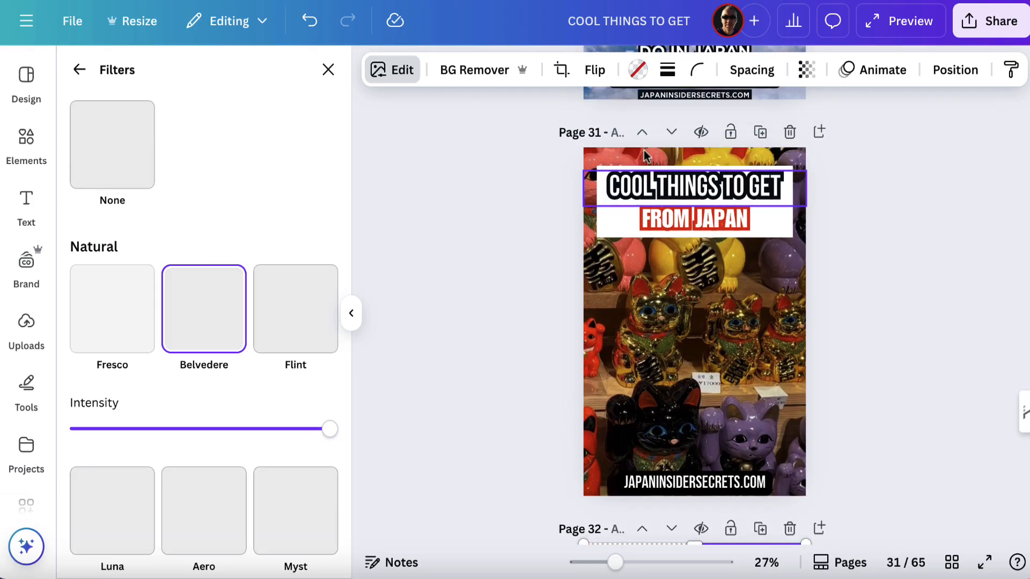
scroll(665, 262, "down", 3)
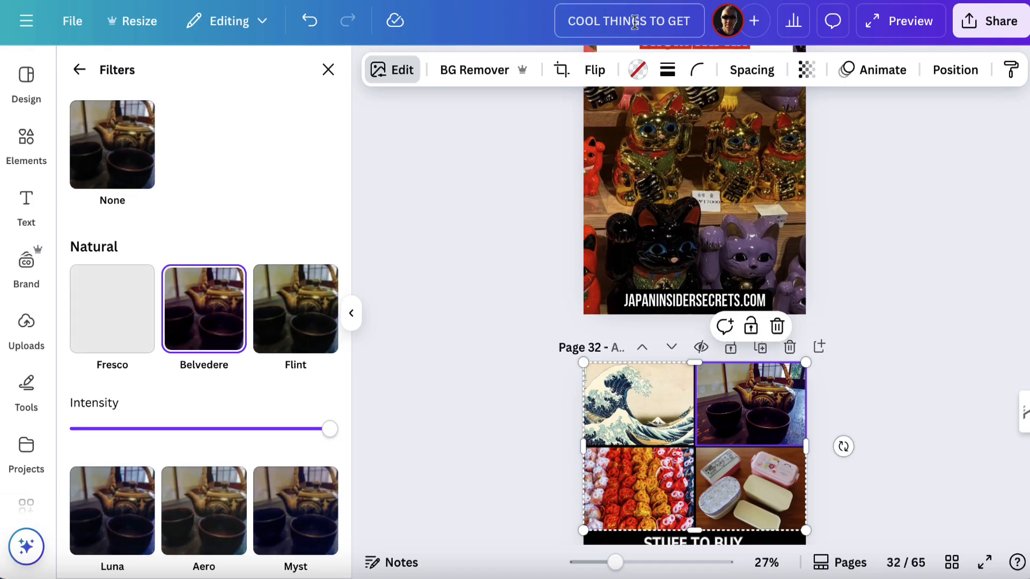
left_click(975, 22)
left_click(739, 375)
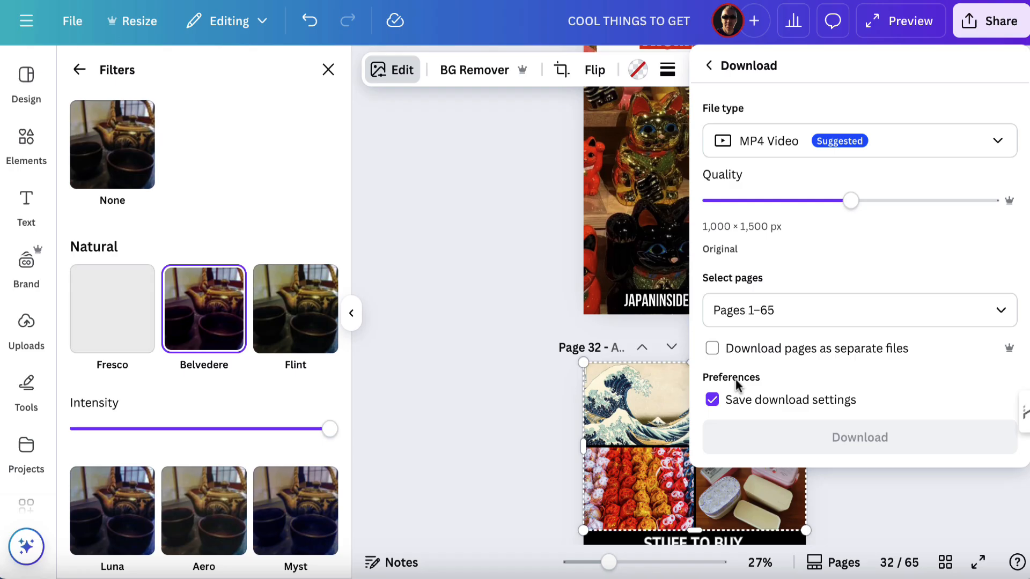
left_click(777, 140)
left_click(749, 208)
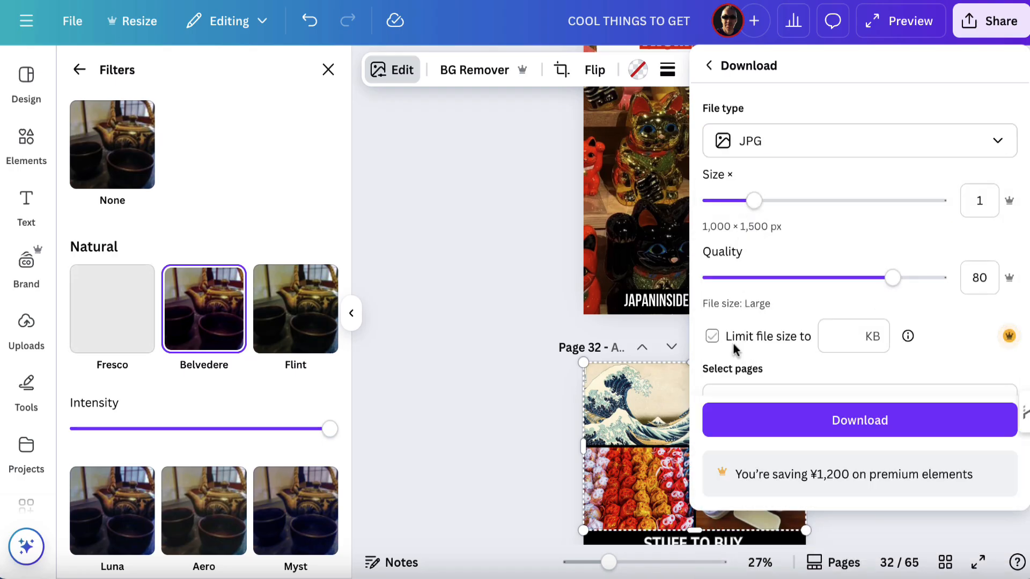
Restrict the export to pages 31 and 32 and download them
scroll(751, 326, "down", 2)
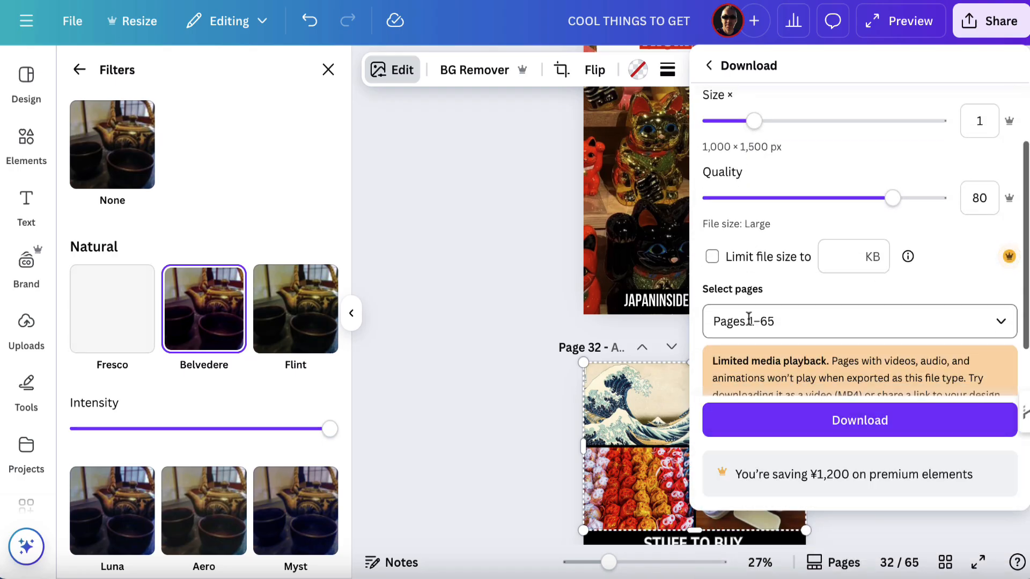
left_click(744, 321)
left_click(725, 129)
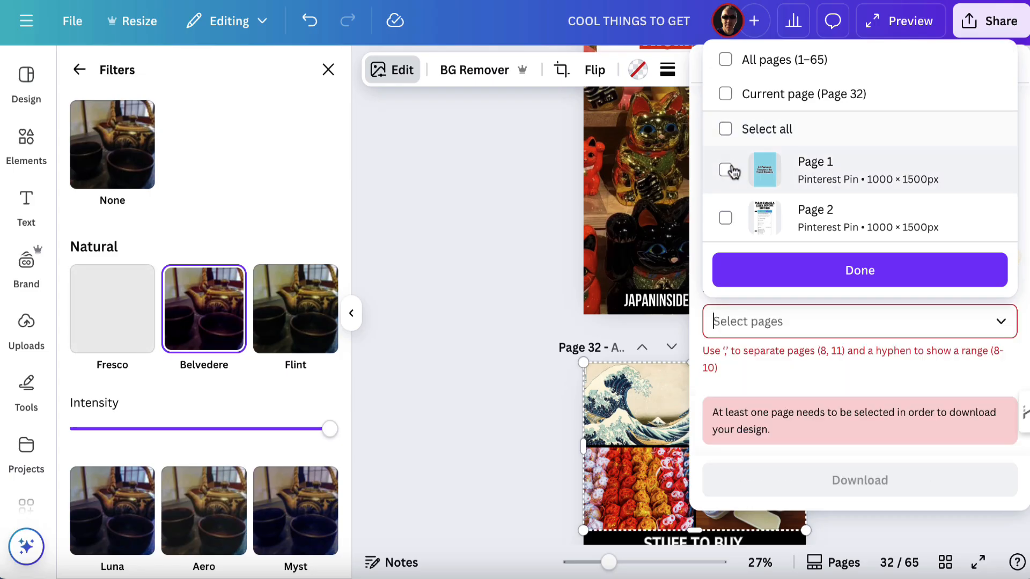
scroll(734, 182, "down", 20)
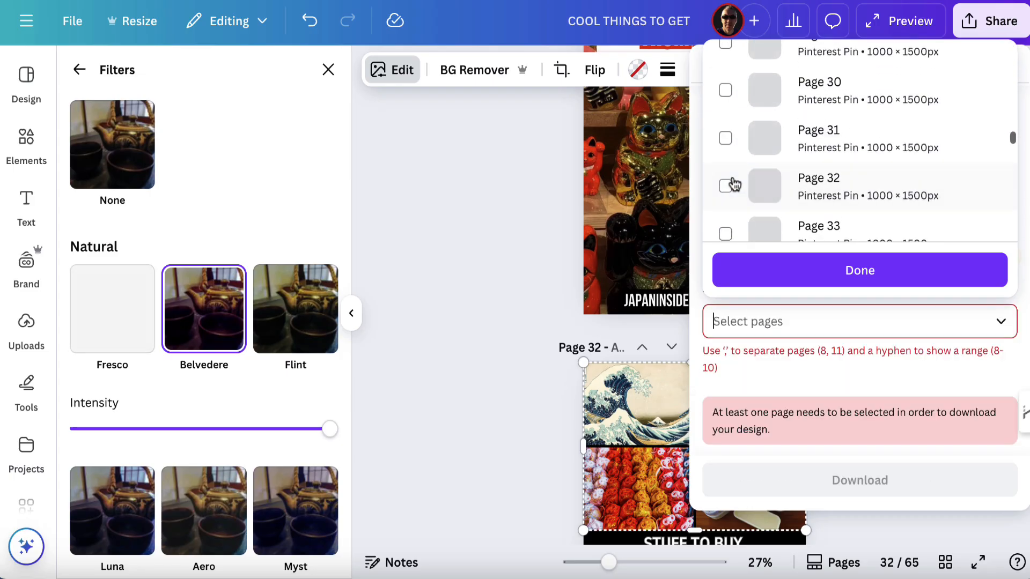
left_click(725, 137)
left_click(725, 185)
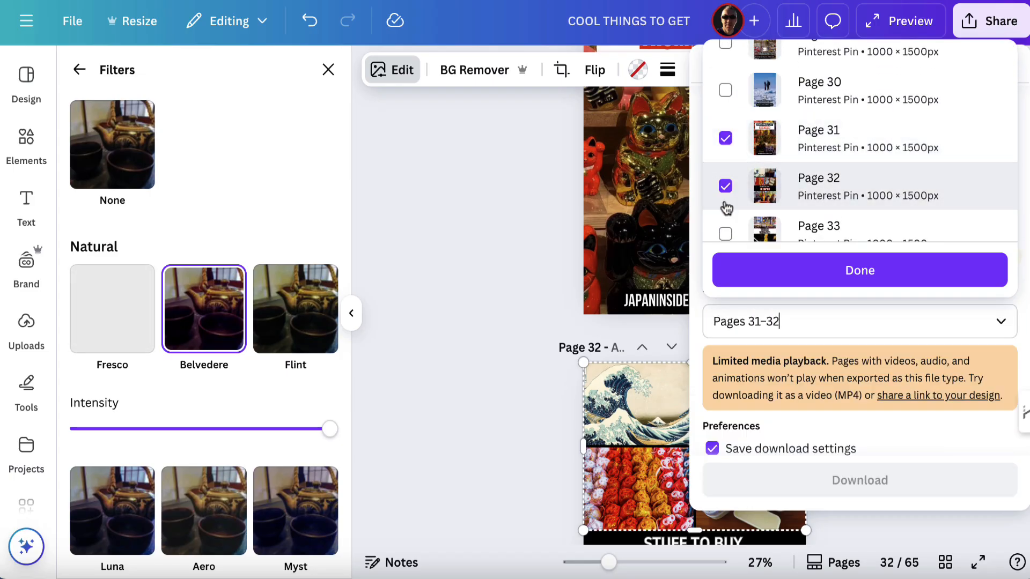
scroll(724, 209, "down", 1)
left_click(761, 271)
left_click(822, 480)
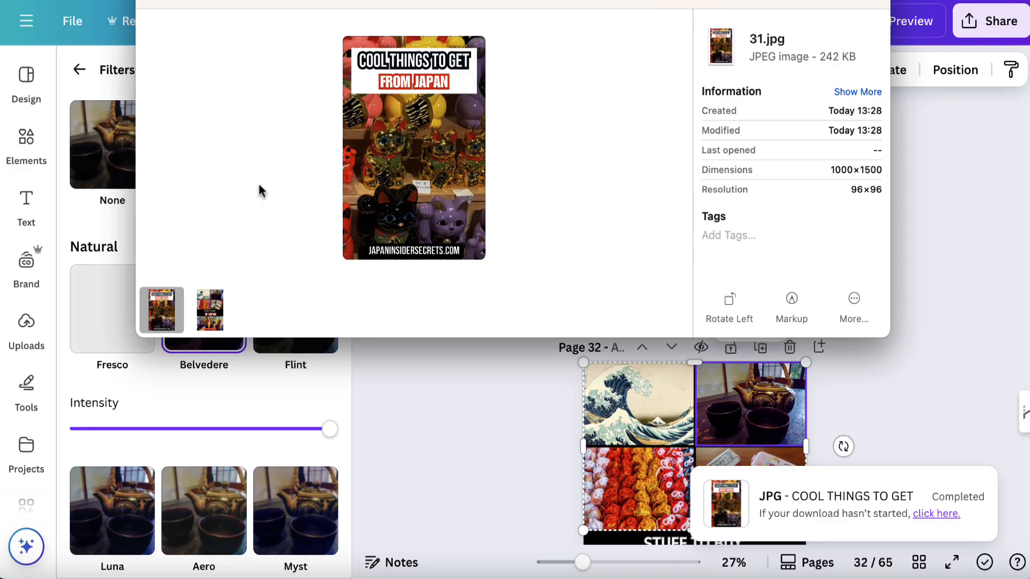
Preview the downloaded pin images 31.jpg and 32.jpg
left_click(217, 296)
left_click(161, 311)
left_click(207, 311)
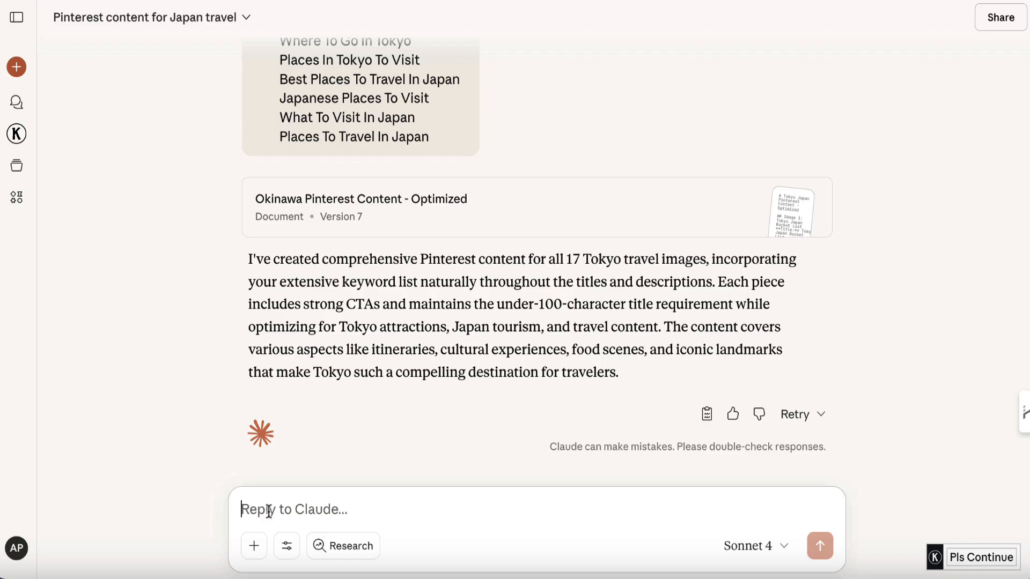
In the Claude chat on Pinterest content for Japan travel, write "Next:" and paste the souvenir keyword list on the line below
type("NE")
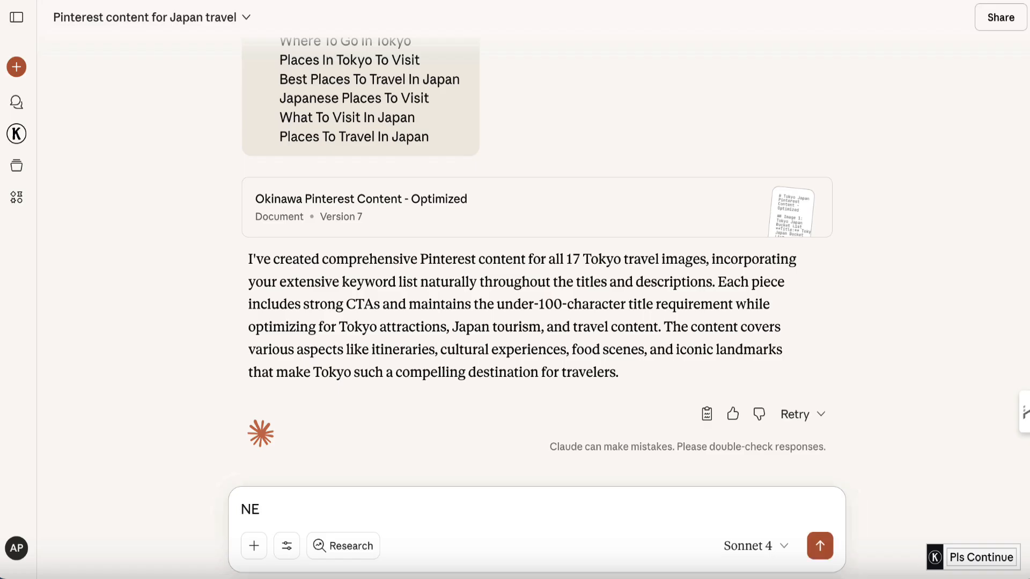
type("xt:")
key("shift+Return")
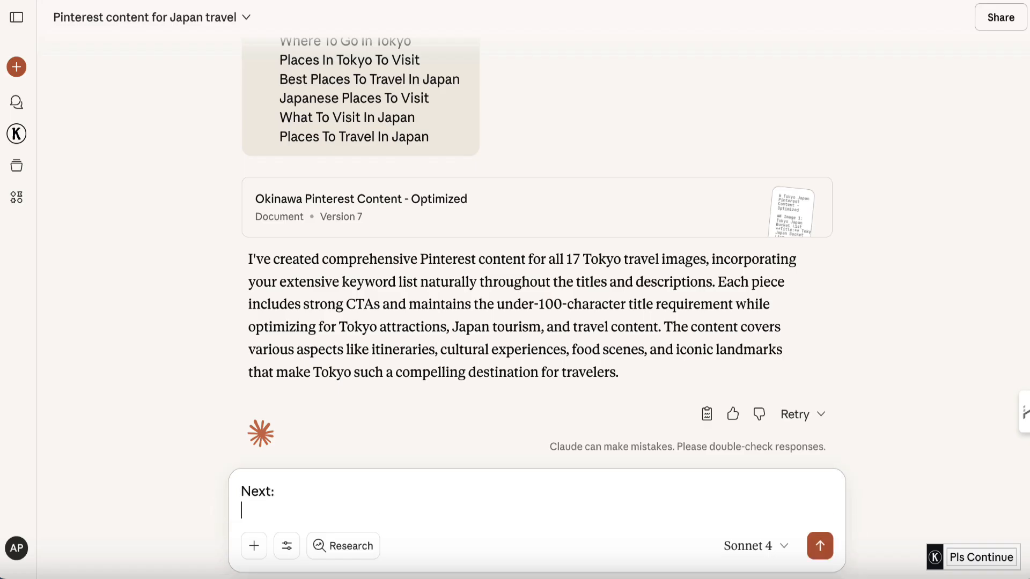
key("ctrl+v")
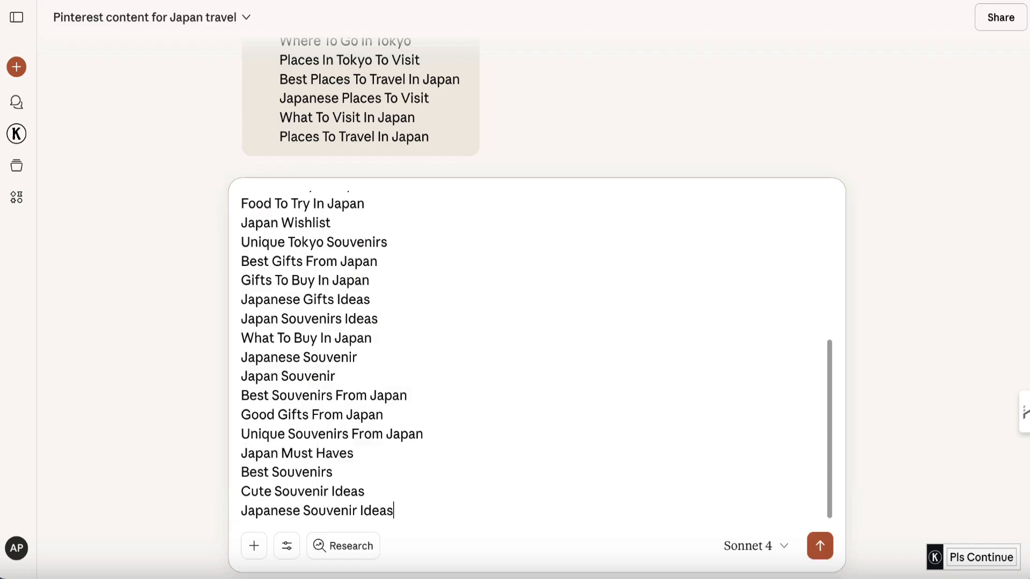
Attach 31.jpg and 32.jpg from the desktop folder COOL THINGS TO GET to the message and send it
left_click(254, 547)
left_click(280, 487)
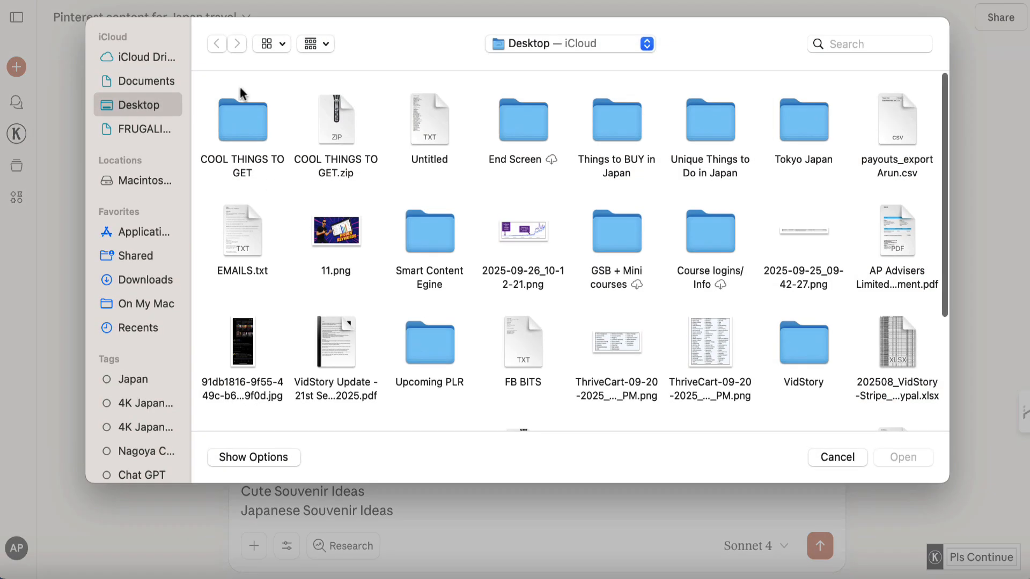
double_click(240, 96)
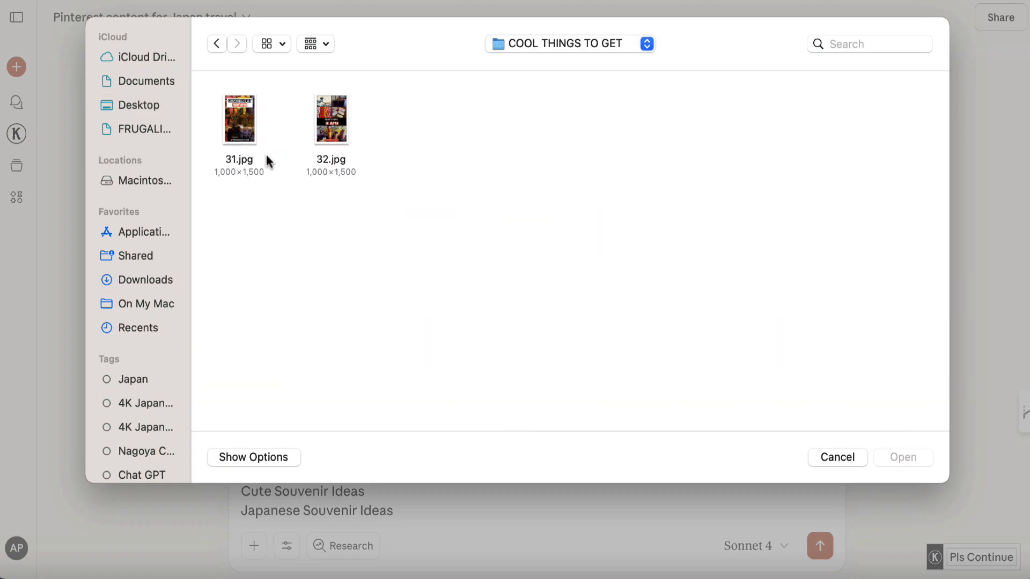
left_click(259, 133)
left_click(343, 134, "shift")
key("Return")
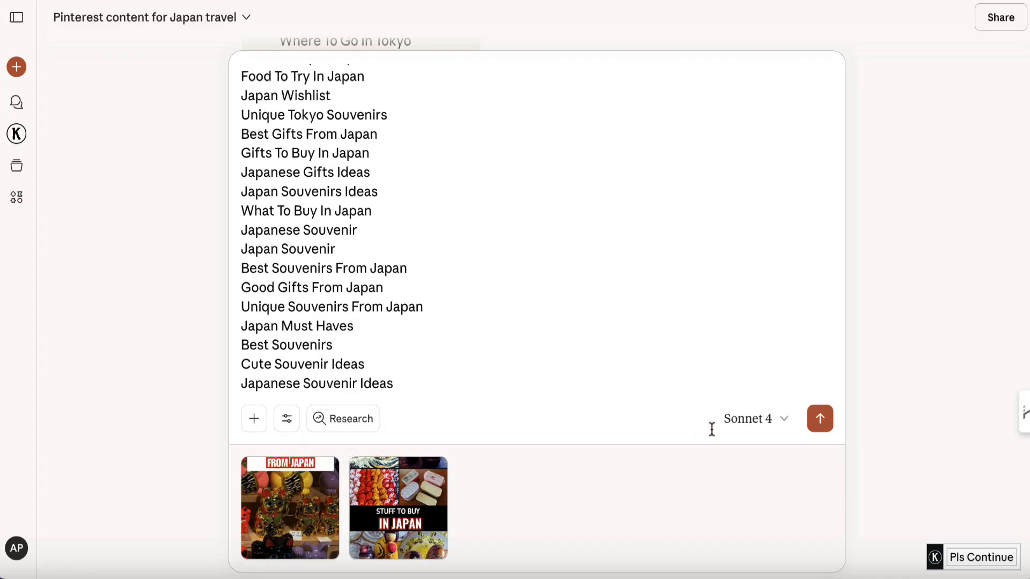
left_click(820, 419)
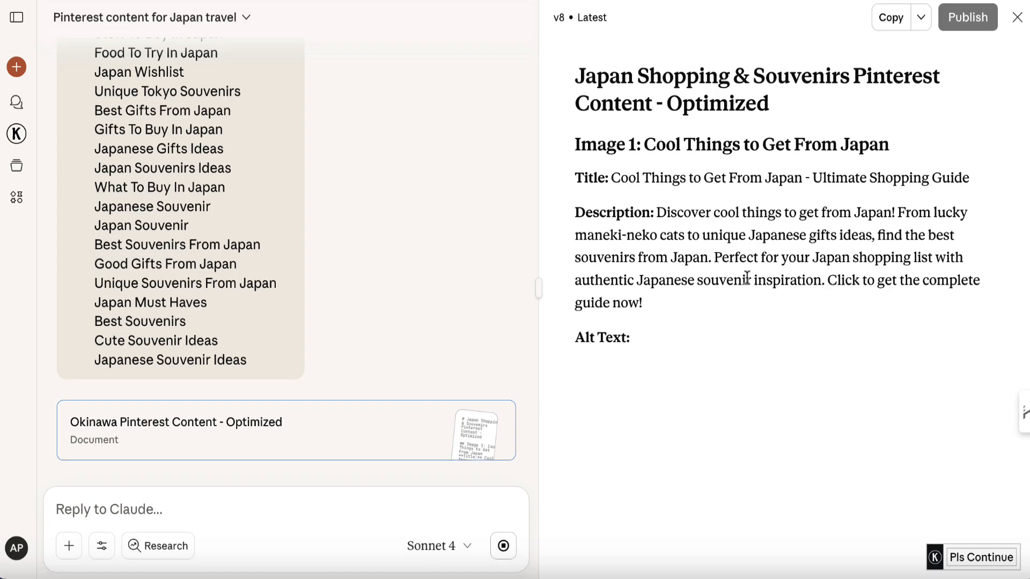
Review the generated titles, descriptions and alt texts for both pin images
scroll(201, 204, "up", 15)
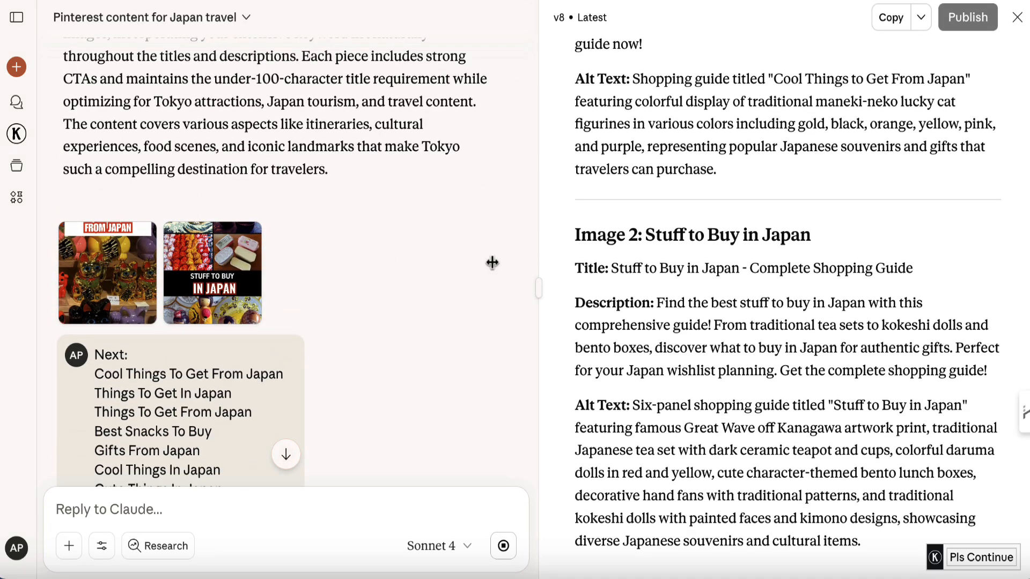
scroll(671, 268, "up", 5)
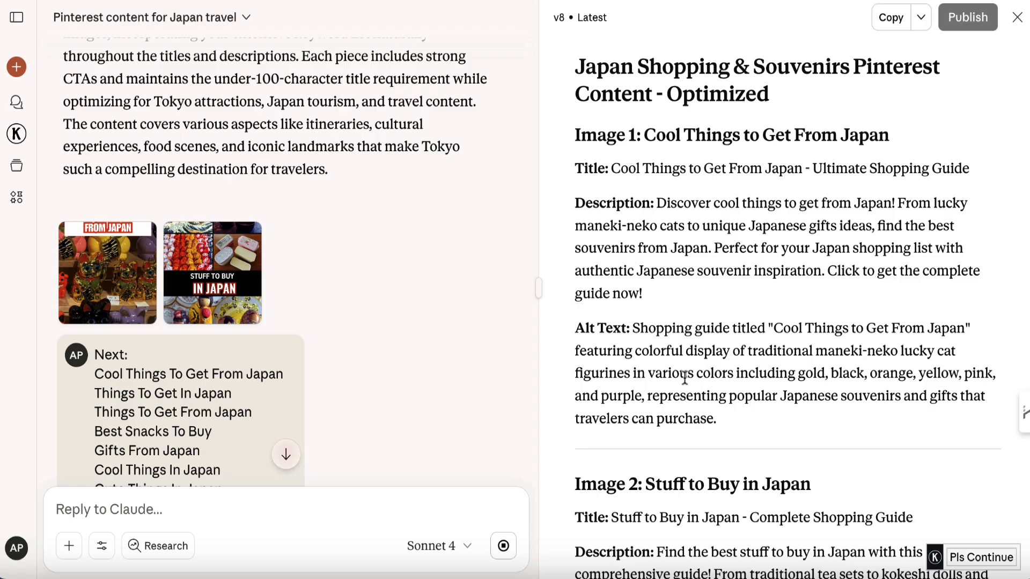
scroll(682, 372, "down", 3)
scroll(715, 459, "down", 1)
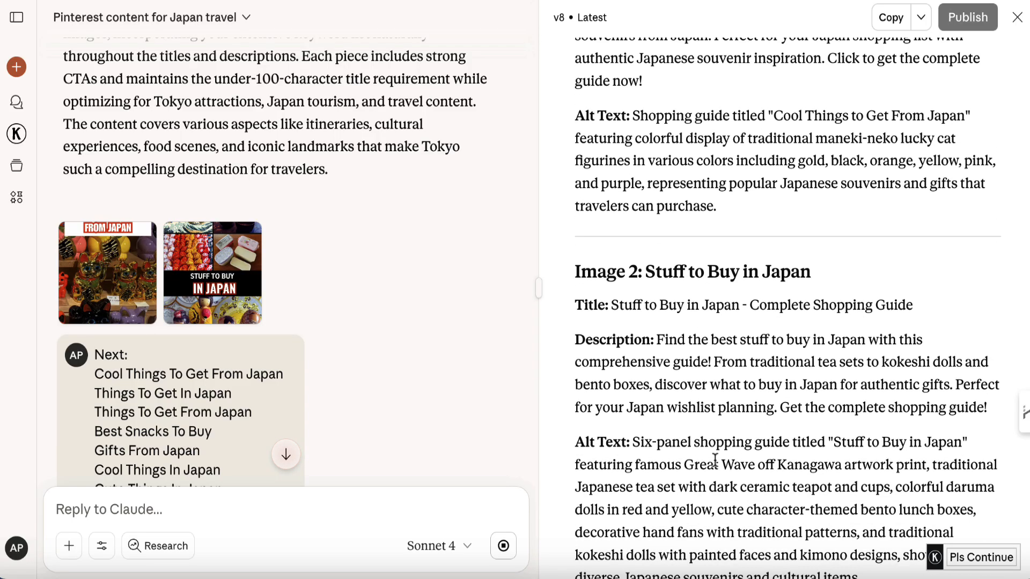
scroll(719, 424, "up", 4)
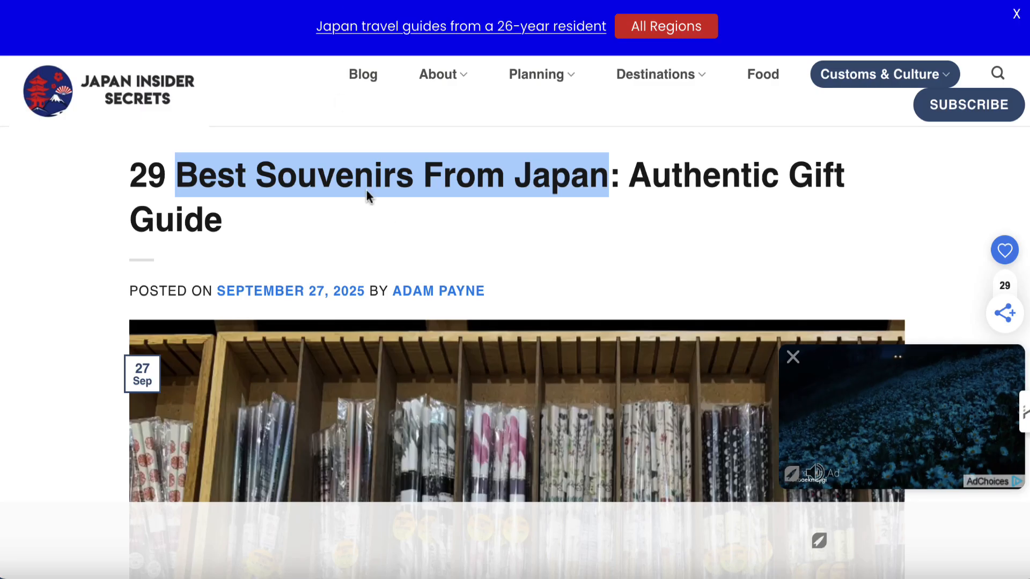
left_click(384, 212)
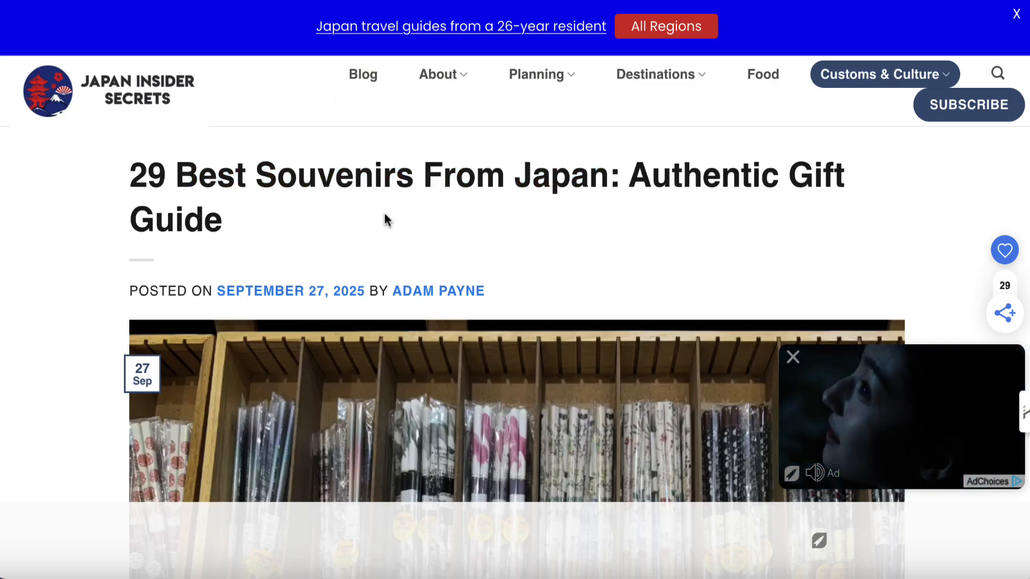